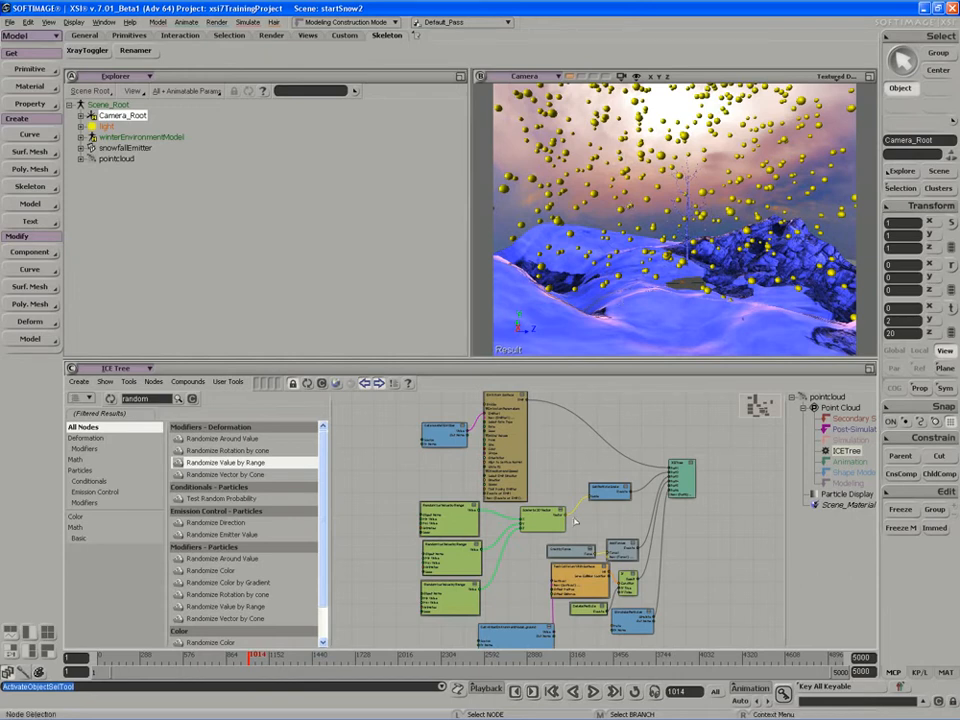
Clear the node search filter and insert a new port after Port2 on the ICETree node.
{"action": "scroll", "coordinate": [568, 520], "scroll_direction": "up", "scroll_amount": 4}
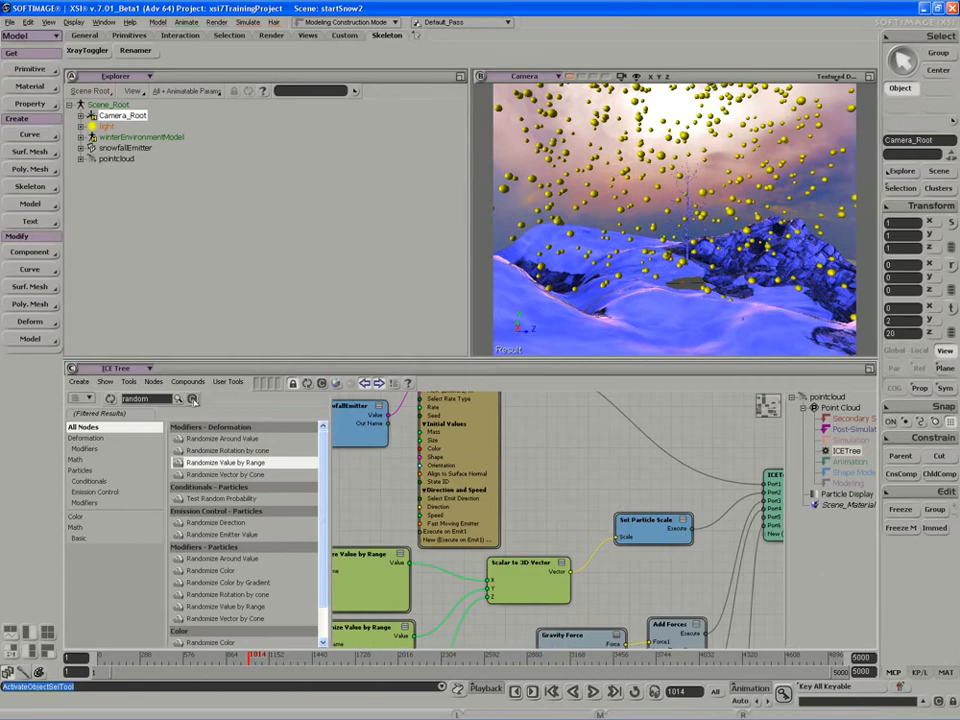
{"action": "left_click", "coordinate": [193, 399]}
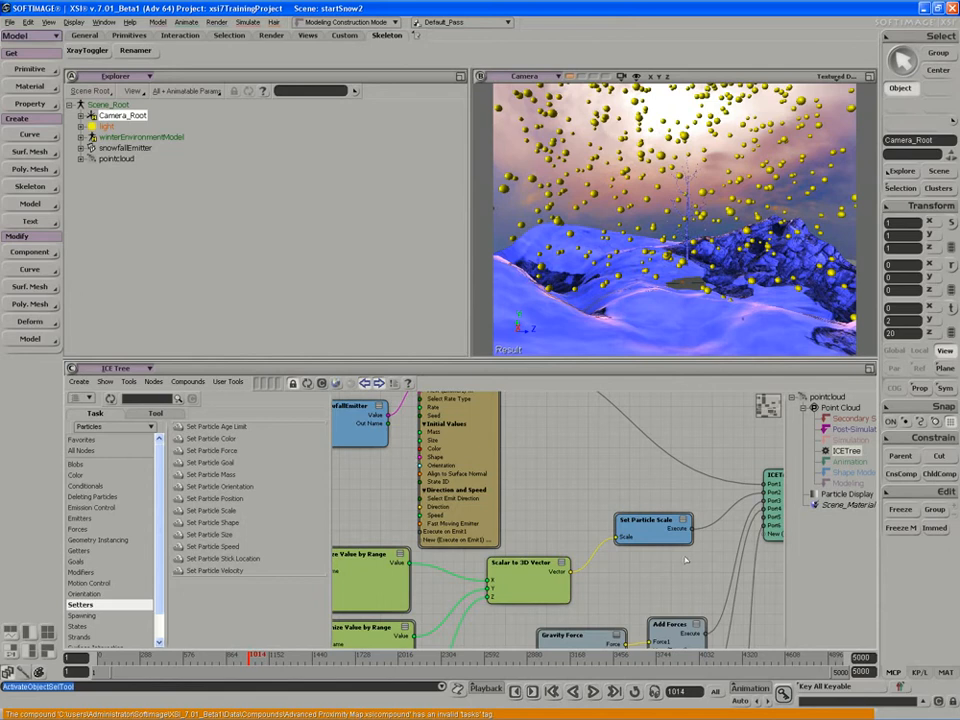
{"action": "middle_click_drag", "start_coordinate": [657, 506], "coordinate": [572, 508]}
{"action": "left_click_drag", "start_coordinate": [688, 511], "coordinate": [711, 518]}
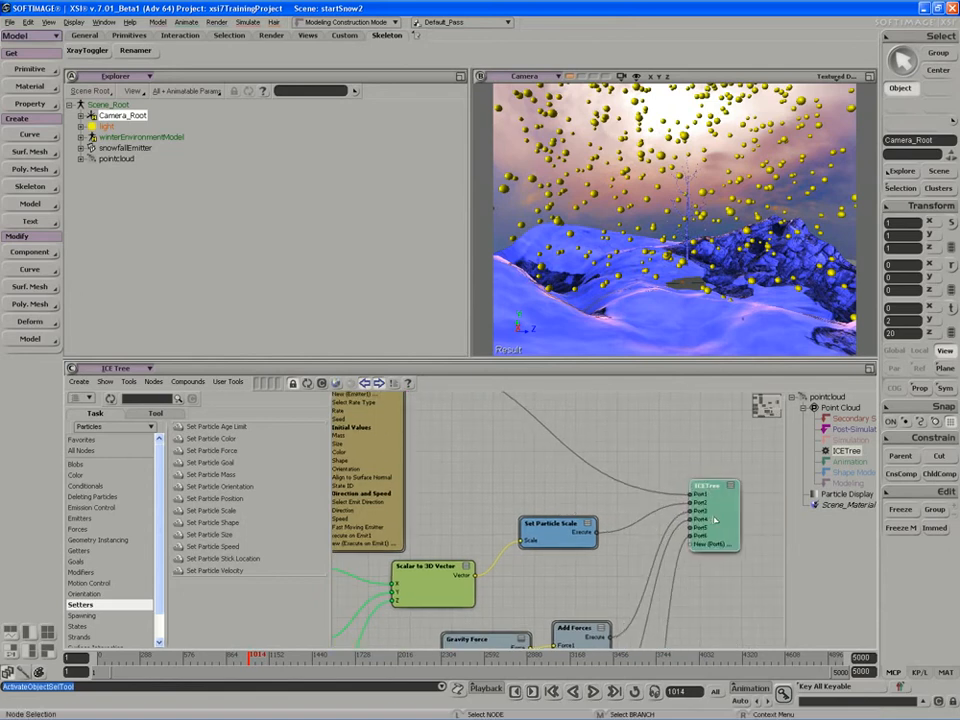
{"action": "left_click_drag", "start_coordinate": [615, 536], "coordinate": [708, 493]}
{"action": "left_click", "coordinate": [542, 530]}
{"action": "right_click", "coordinate": [701, 507]}
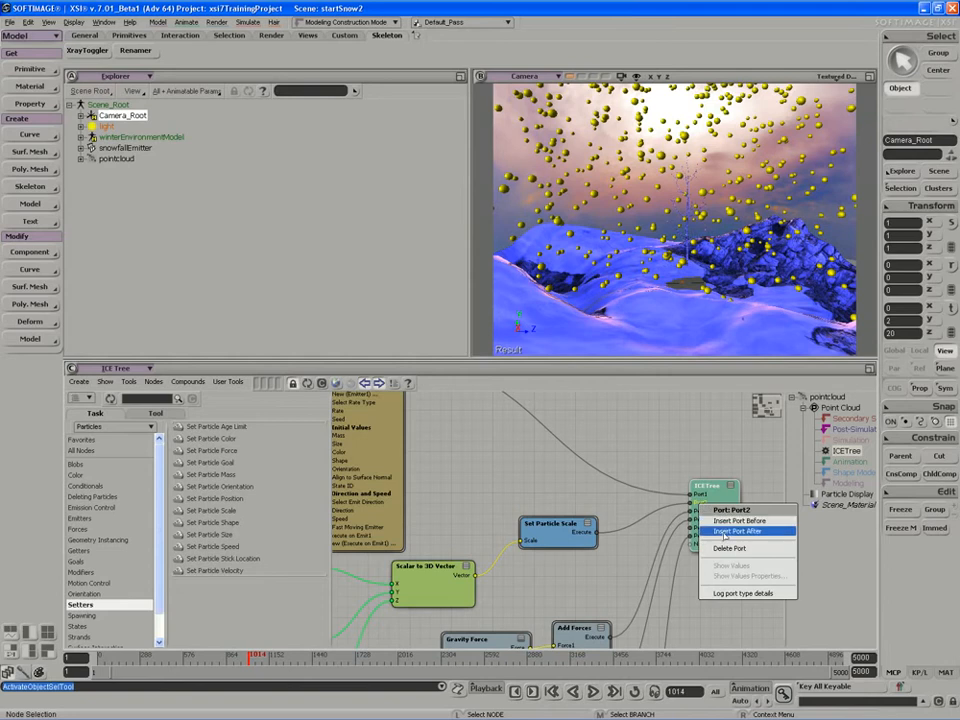
{"action": "left_click", "coordinate": [738, 530]}
Add a Set Particle Color node between the Set Particle Scale and Add Forces nodes.
{"action": "middle_click_drag", "start_coordinate": [624, 547], "coordinate": [681, 489]}
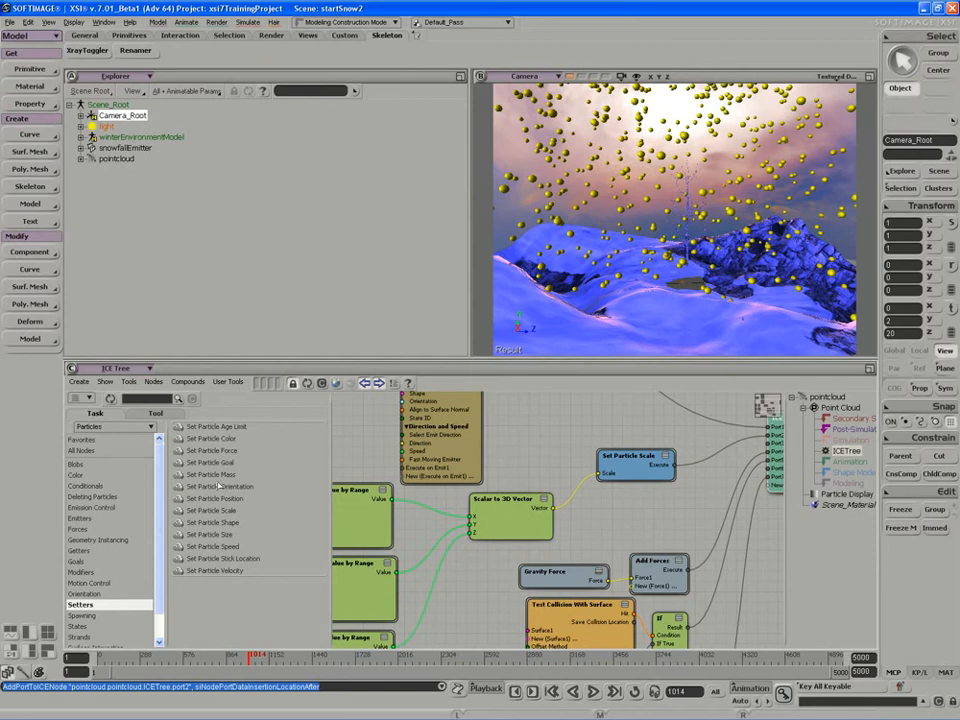
{"action": "left_click", "coordinate": [218, 438]}
{"action": "left_click_drag", "start_coordinate": [218, 441], "coordinate": [621, 529]}
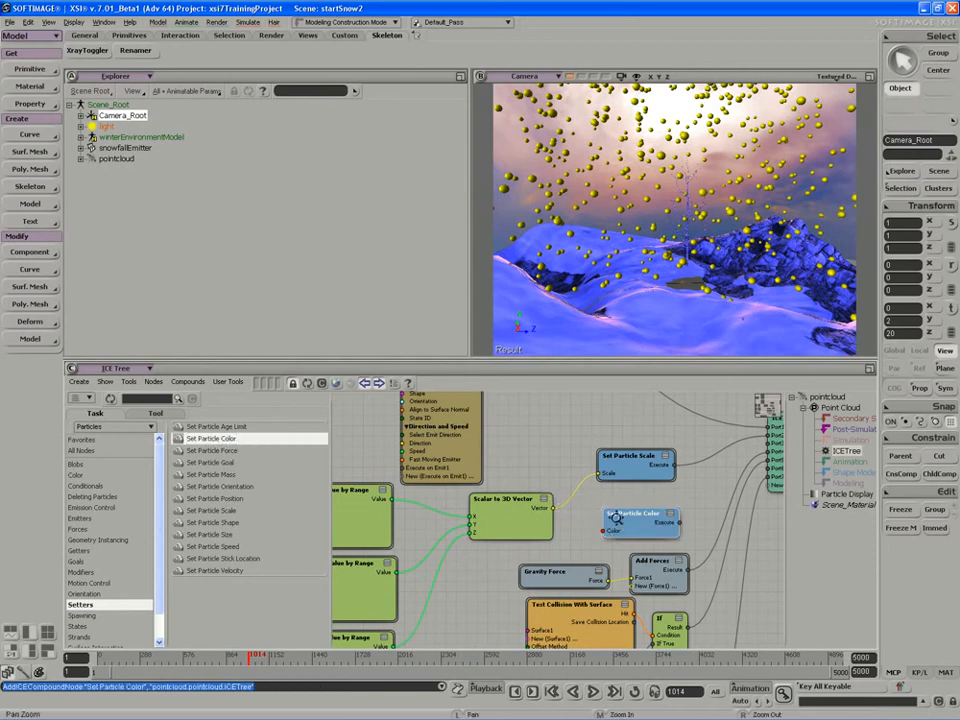
{"action": "middle_click_drag", "start_coordinate": [621, 529], "coordinate": [599, 509]}
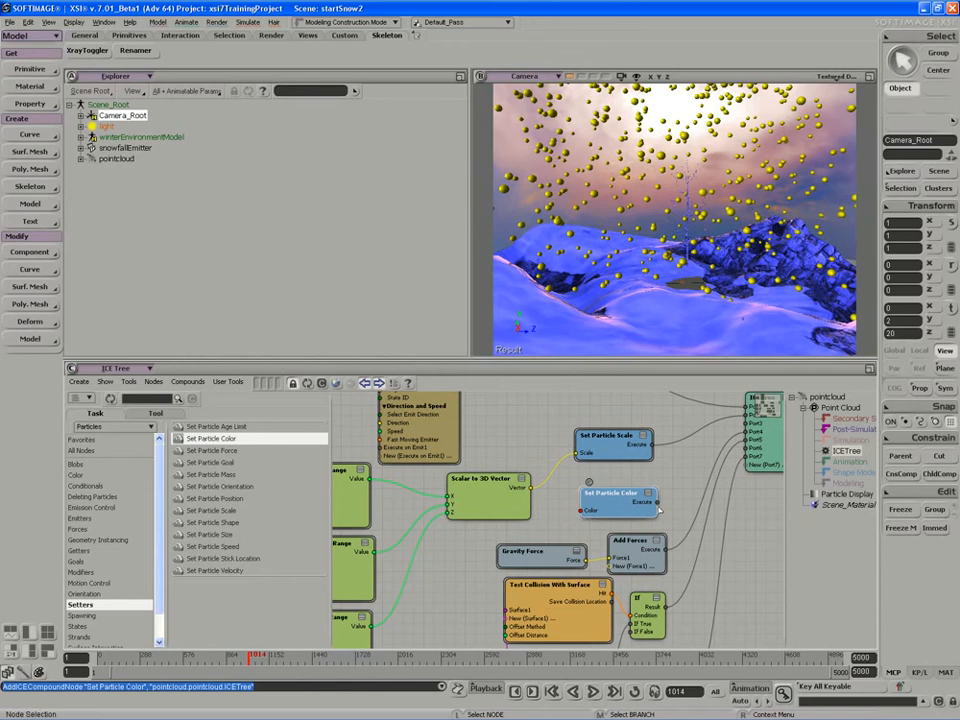
Connect the Set Particle Color node's Execute output to Port3 of the ICETree node.
{"action": "key", "text": "z"}
{"action": "left_click_drag", "start_coordinate": [718, 475], "coordinate": [653, 522]}
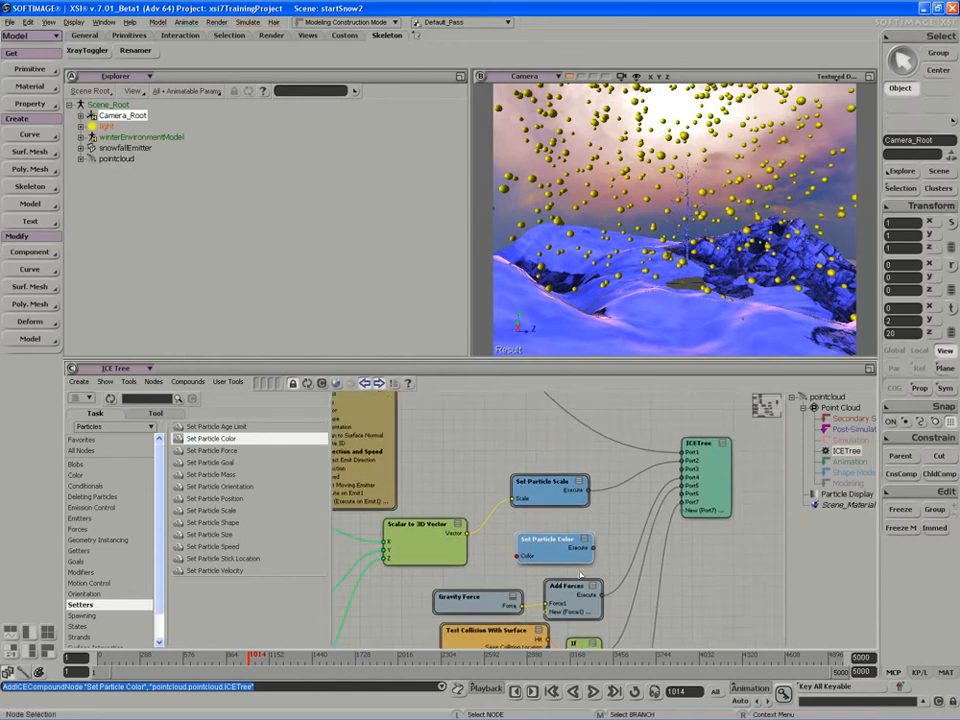
{"action": "left_click_drag", "start_coordinate": [594, 548], "coordinate": [684, 470]}
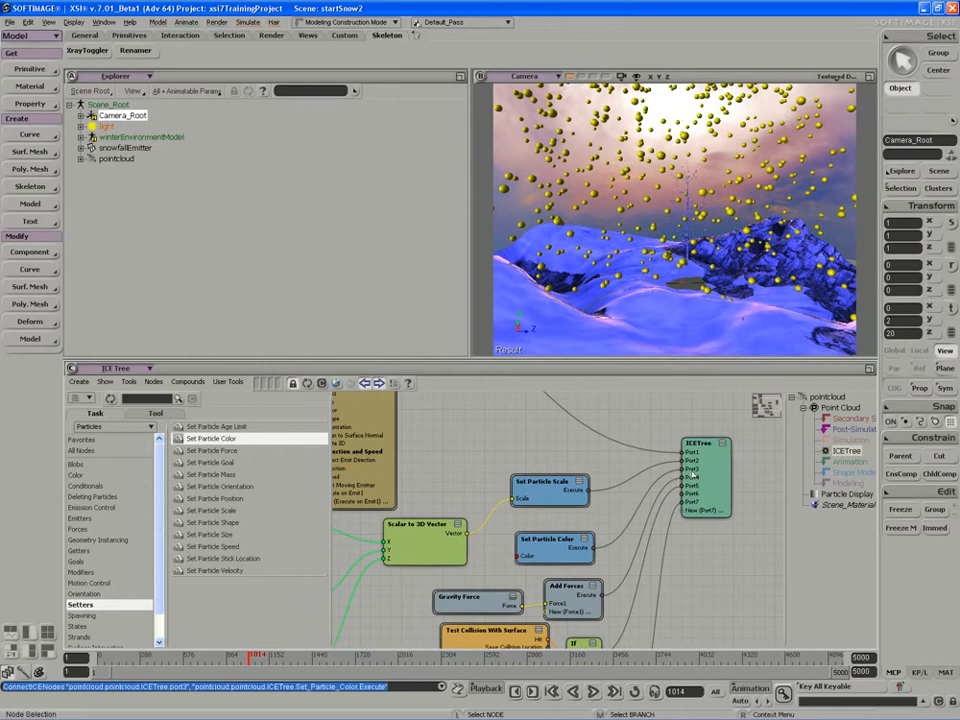
{"action": "key", "text": "z"}
{"action": "left_click_drag", "start_coordinate": [592, 565], "coordinate": [633, 547]}
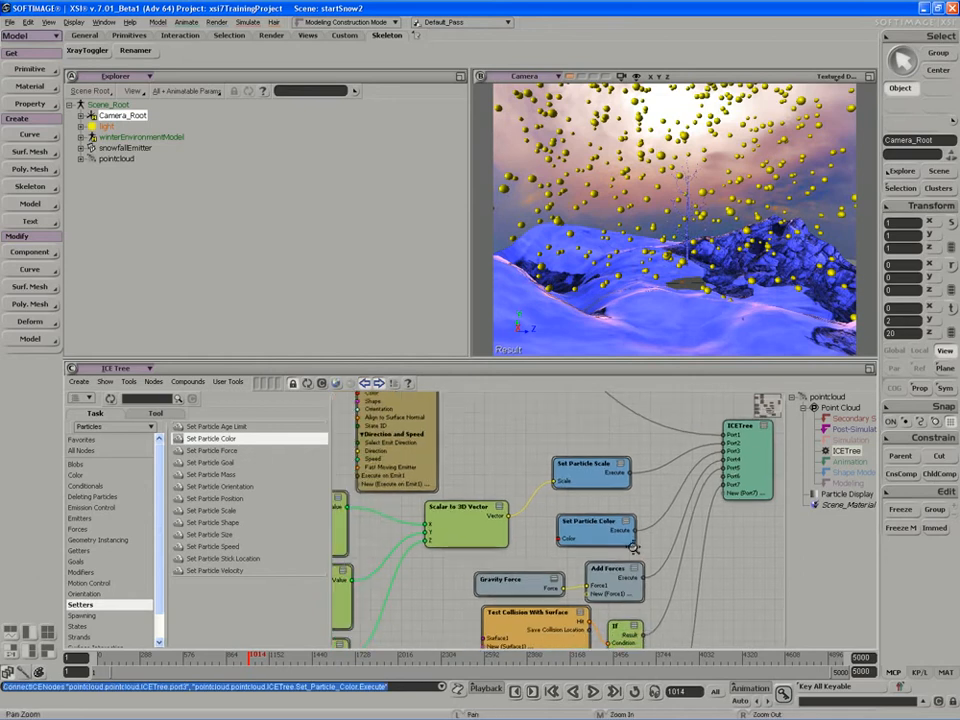
Play the snow simulation from the start and check the color settings of the Set Particle Color node.
{"action": "left_click", "coordinate": [592, 691]}
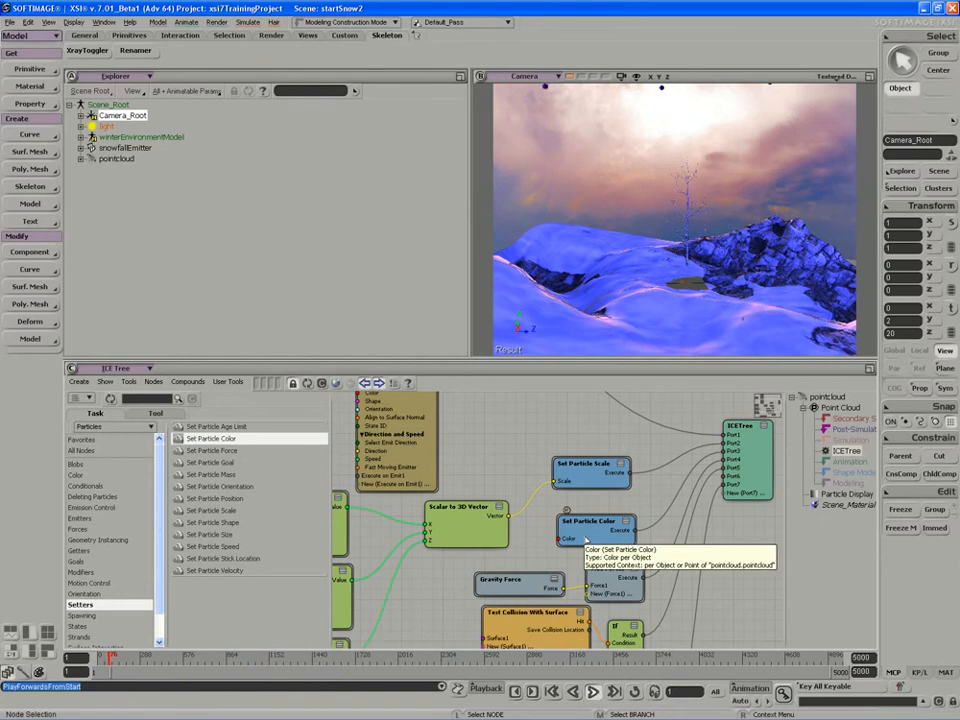
{"action": "double_click", "coordinate": [586, 538]}
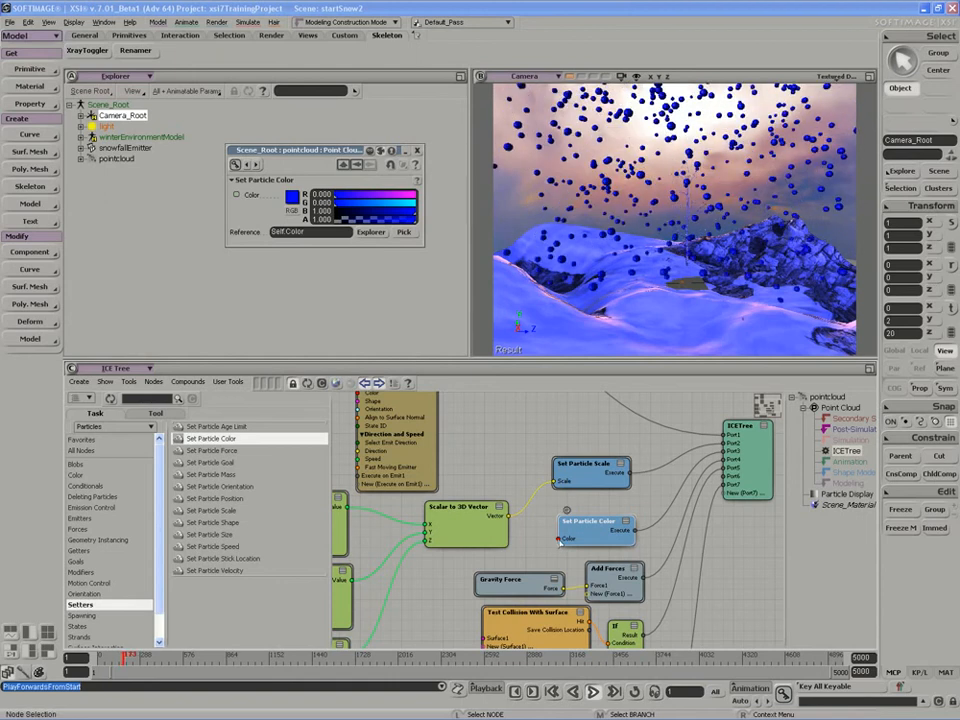
{"action": "left_click", "coordinate": [593, 692]}
{"action": "left_click", "coordinate": [417, 150]}
{"action": "middle_click_drag", "start_coordinate": [520, 527], "coordinate": [523, 492]}
{"action": "left_click_drag", "start_coordinate": [582, 496], "coordinate": [579, 497]}
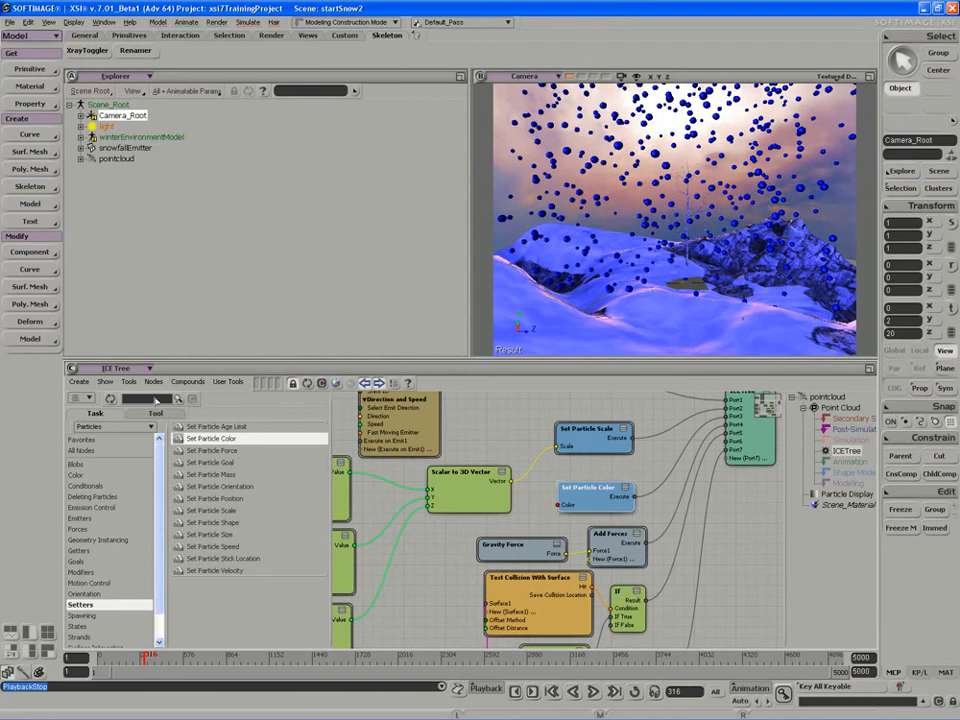
Add a Randomize Color by Gradient node from the particle modifiers and place it in empty space below the other nodes.
{"action": "left_click", "coordinate": [84, 572]}
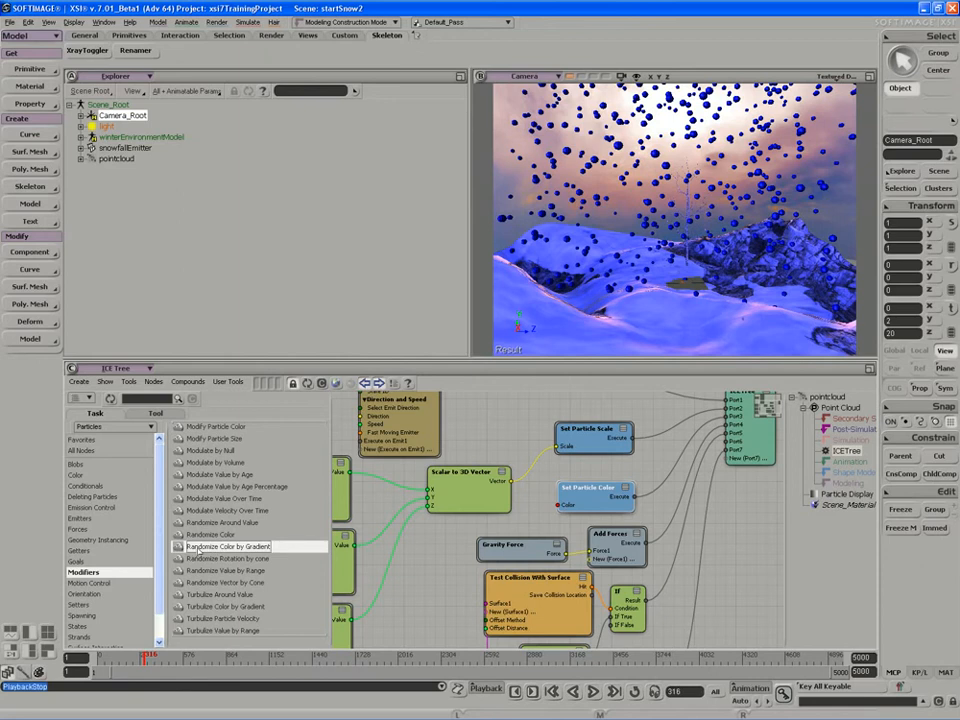
{"action": "left_click_drag", "start_coordinate": [250, 547], "coordinate": [407, 633]}
{"action": "middle_click_drag", "start_coordinate": [407, 633], "coordinate": [543, 474]}
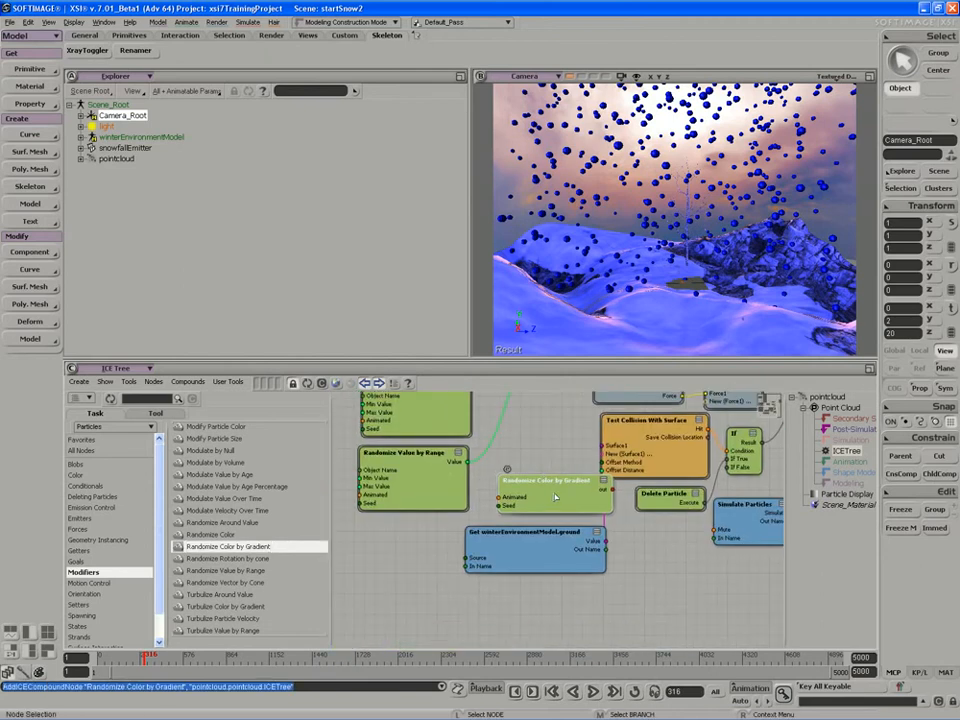
{"action": "left_click_drag", "start_coordinate": [555, 497], "coordinate": [547, 485]}
{"action": "middle_click_drag", "start_coordinate": [537, 491], "coordinate": [499, 628]}
{"action": "left_click_drag", "start_coordinate": [500, 625], "coordinate": [501, 597]}
{"action": "middle_click_drag", "start_coordinate": [499, 614], "coordinate": [484, 473]}
{"action": "left_click_drag", "start_coordinate": [485, 445], "coordinate": [470, 632]}
{"action": "middle_click_drag", "start_coordinate": [483, 600], "coordinate": [500, 463]}
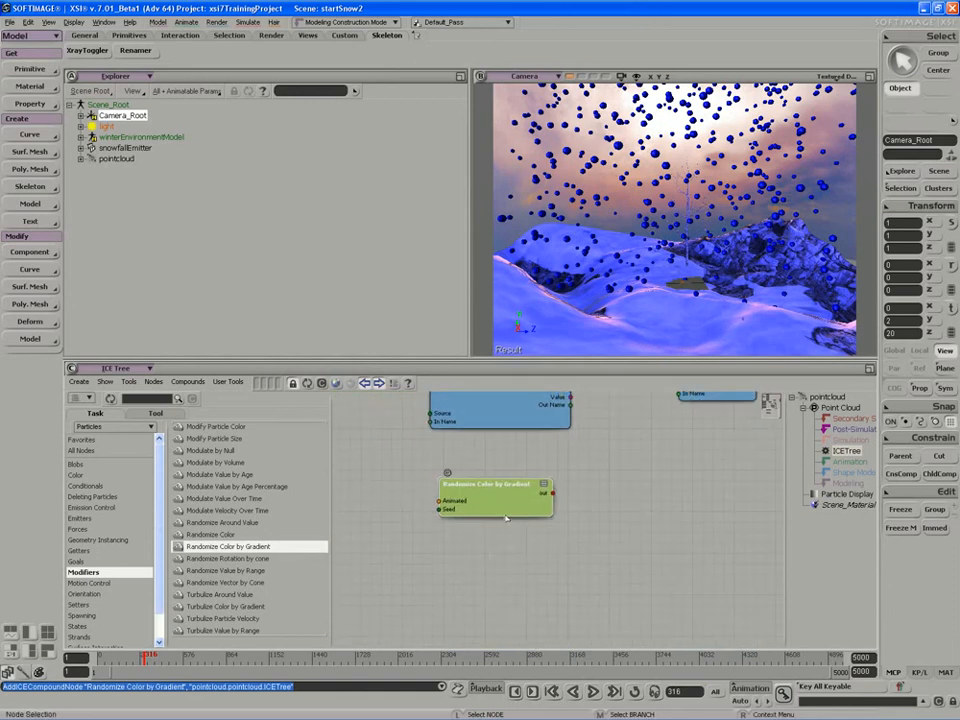
{"action": "left_click_drag", "start_coordinate": [505, 515], "coordinate": [510, 543]}
{"action": "scroll", "coordinate": [492, 559], "scroll_direction": "up", "scroll_amount": 1}
{"action": "middle_click_drag", "start_coordinate": [494, 552], "coordinate": [560, 551]}
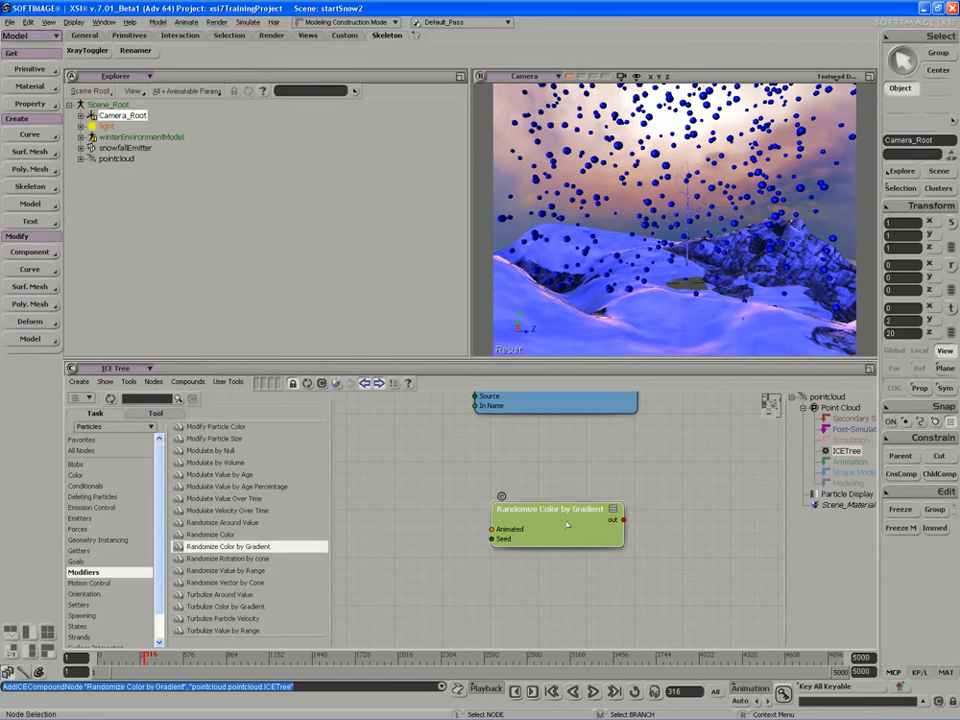
Go inside the Randomize Color by Gradient compound and examine its Gradient node's settings.
{"action": "left_click", "coordinate": [502, 496]}
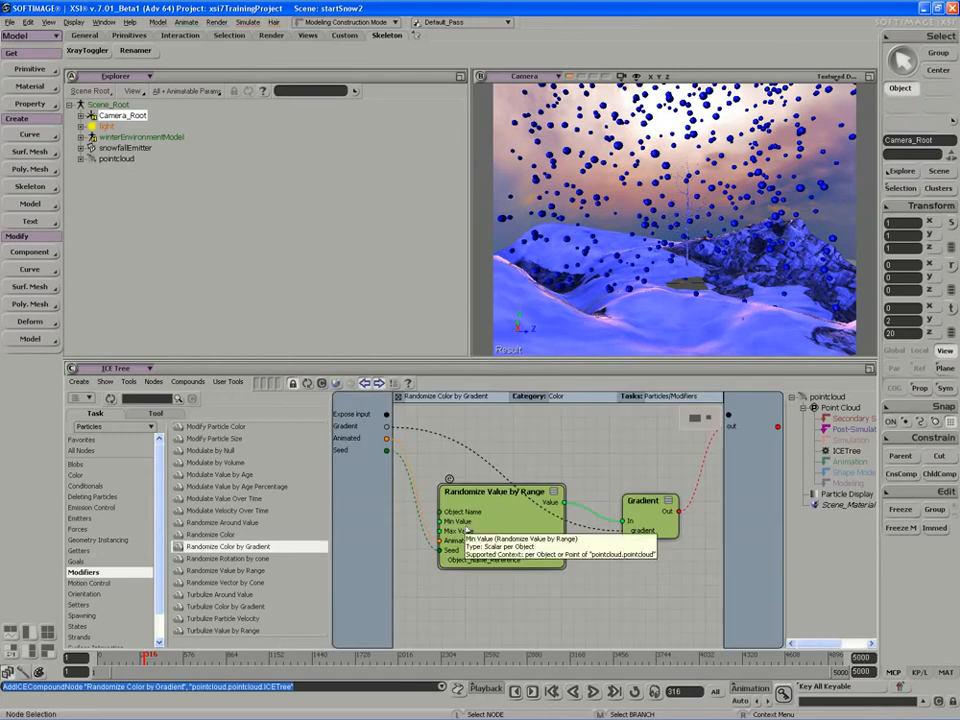
{"action": "left_click_drag", "start_coordinate": [660, 515], "coordinate": [656, 492]}
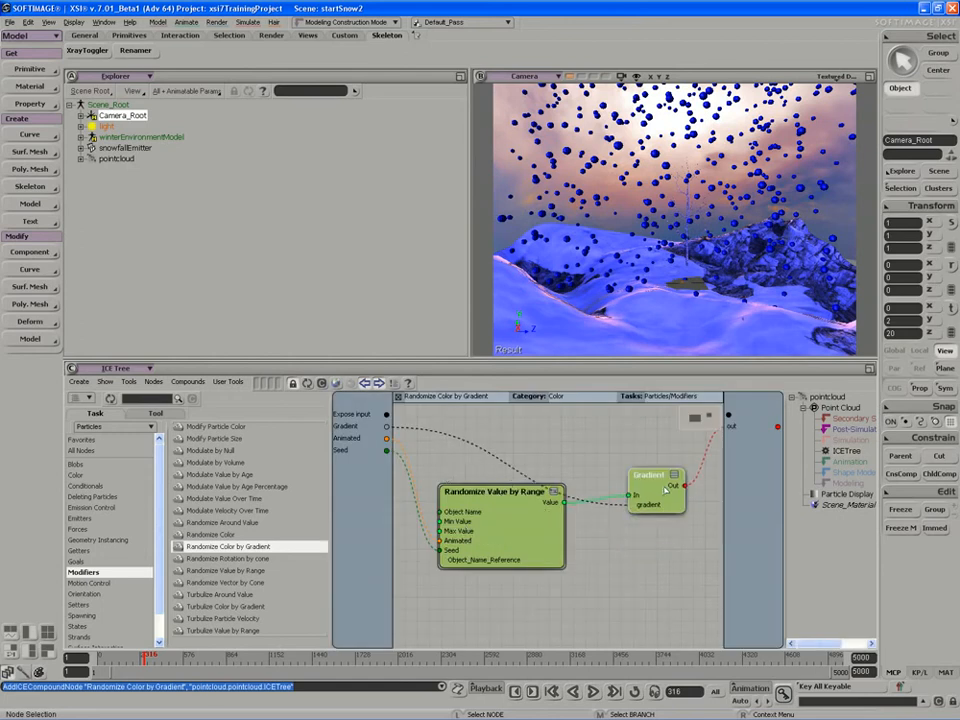
{"action": "double_click", "coordinate": [656, 492]}
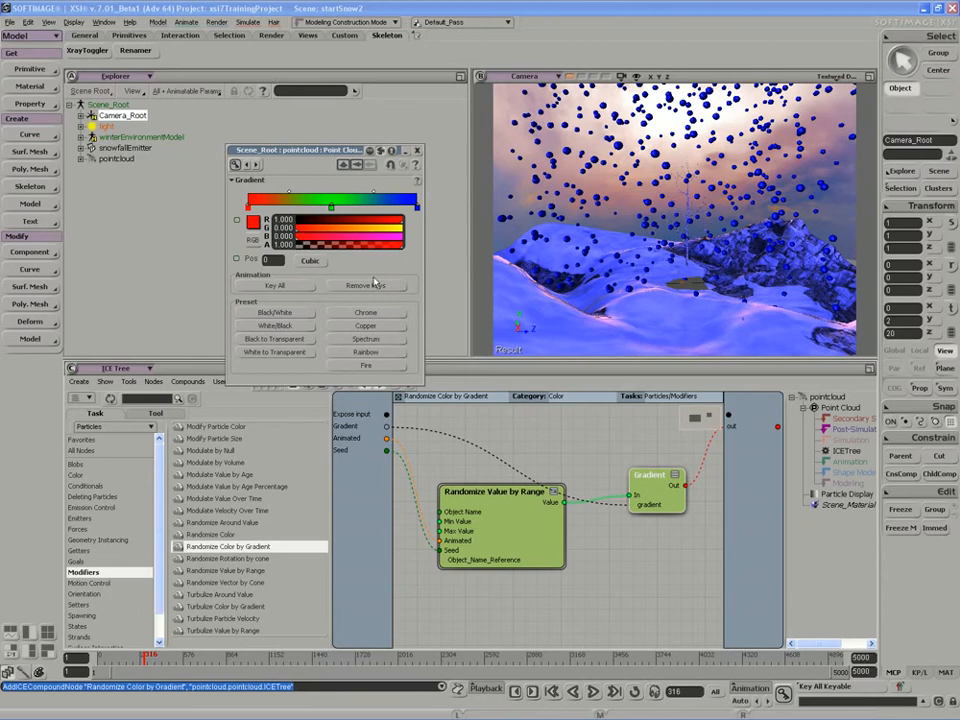
{"action": "left_click", "coordinate": [417, 150]}
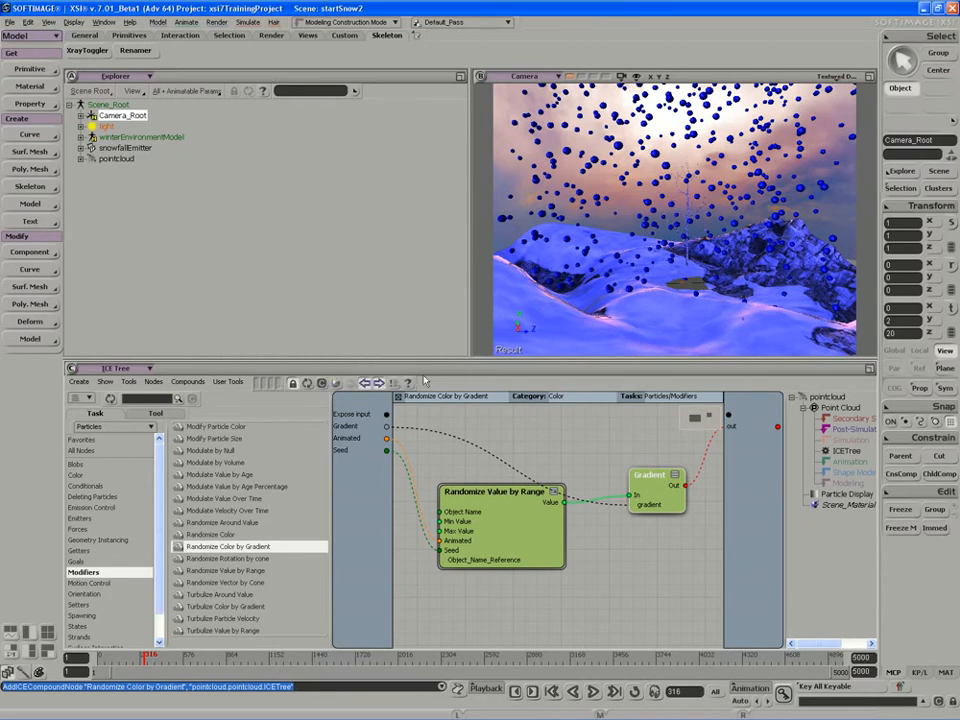
Examine the Randomize Value by Range node's settings and its links inside the compound, and return to the main tree.
{"action": "left_click", "coordinate": [499, 537]}
{"action": "left_click_drag", "start_coordinate": [499, 537], "coordinate": [506, 497]}
{"action": "double_click", "coordinate": [503, 522]}
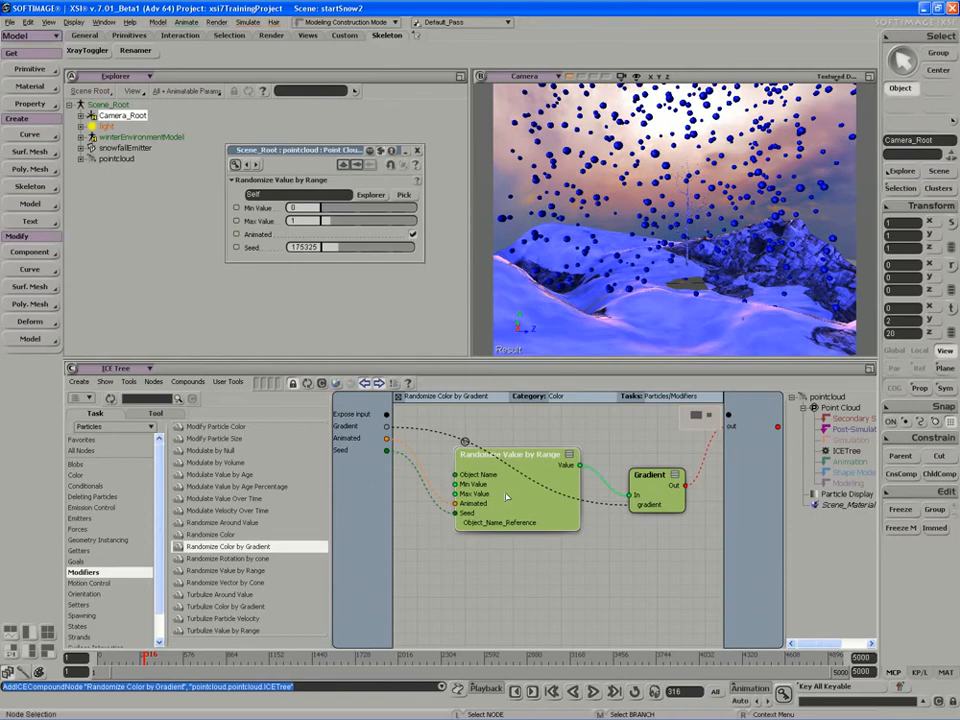
{"action": "left_click_drag", "start_coordinate": [518, 486], "coordinate": [509, 502]}
{"action": "left_click_drag", "start_coordinate": [667, 481], "coordinate": [664, 479]}
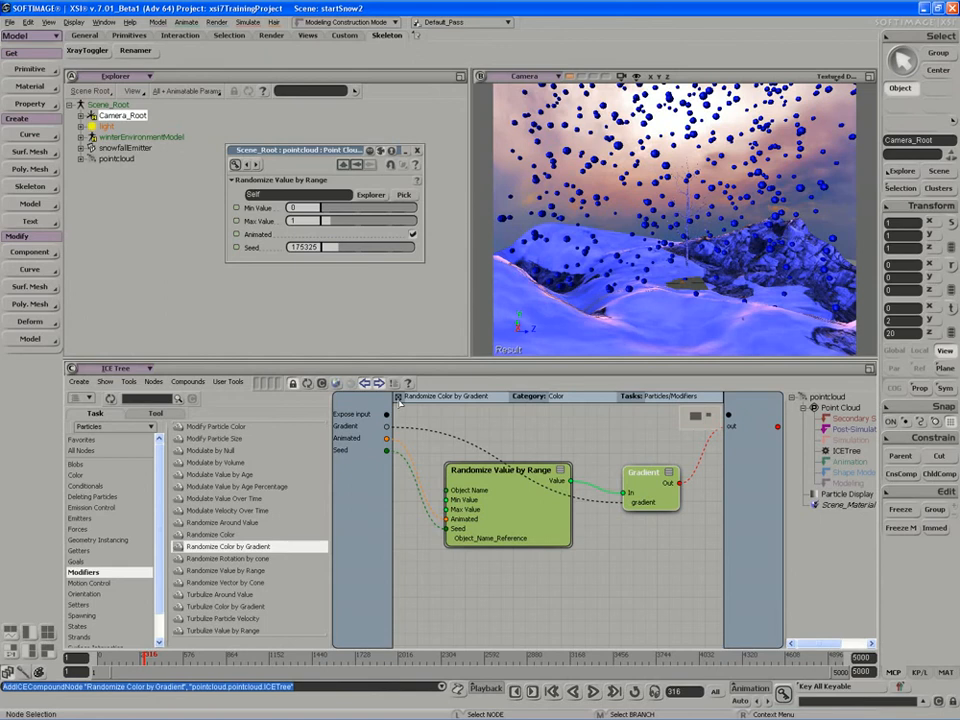
{"action": "left_click", "coordinate": [291, 221]}
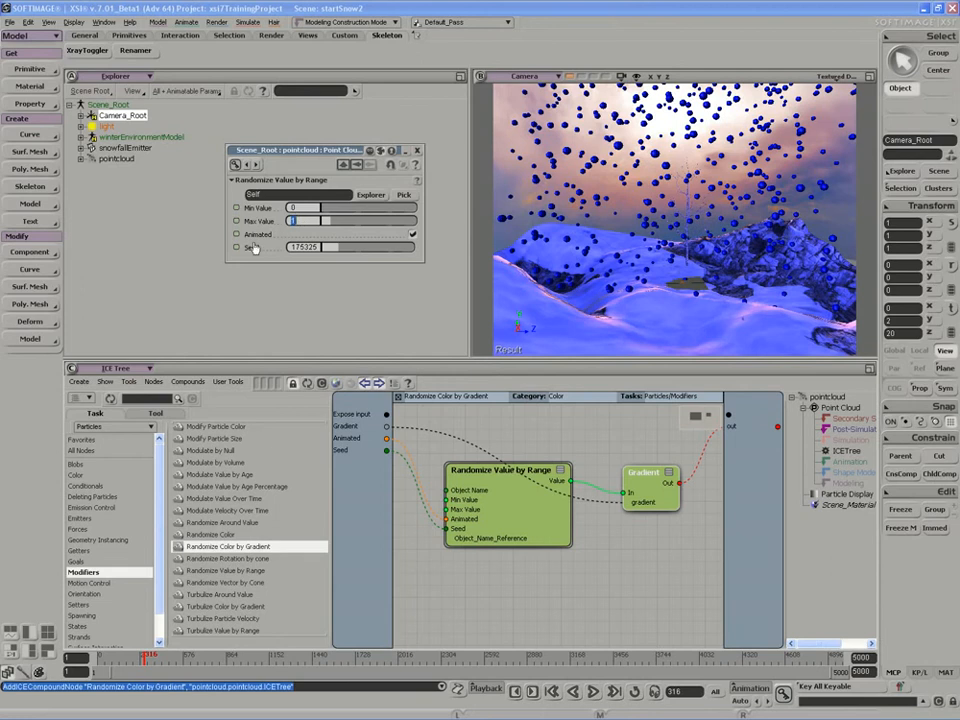
{"action": "left_click", "coordinate": [418, 151]}
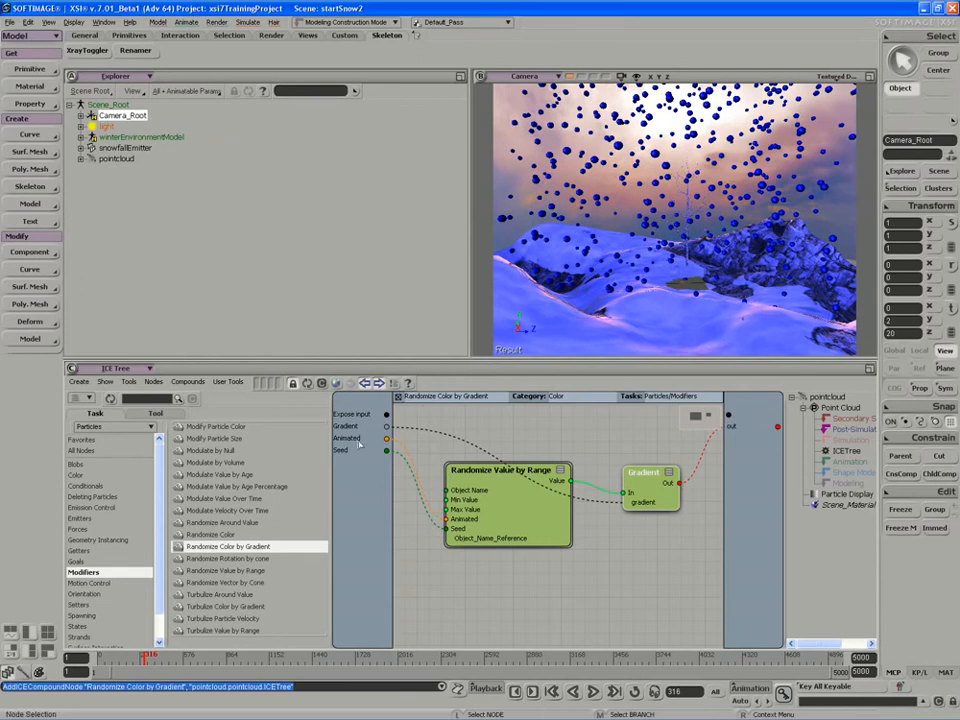
{"action": "left_click_drag", "start_coordinate": [458, 465], "coordinate": [479, 462]}
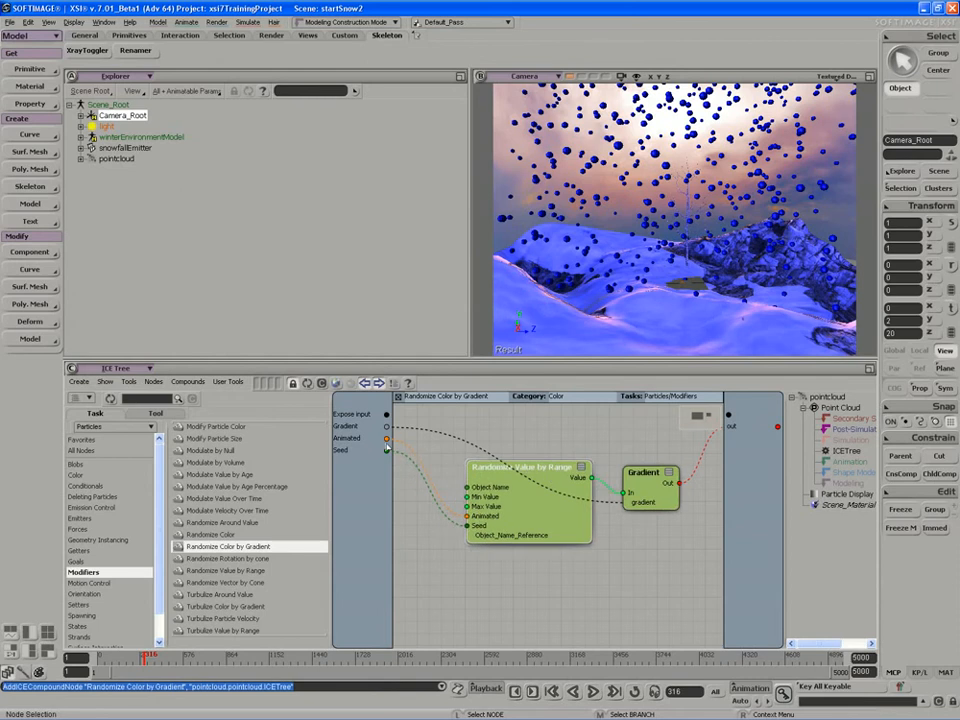
{"action": "left_click", "coordinate": [399, 399]}
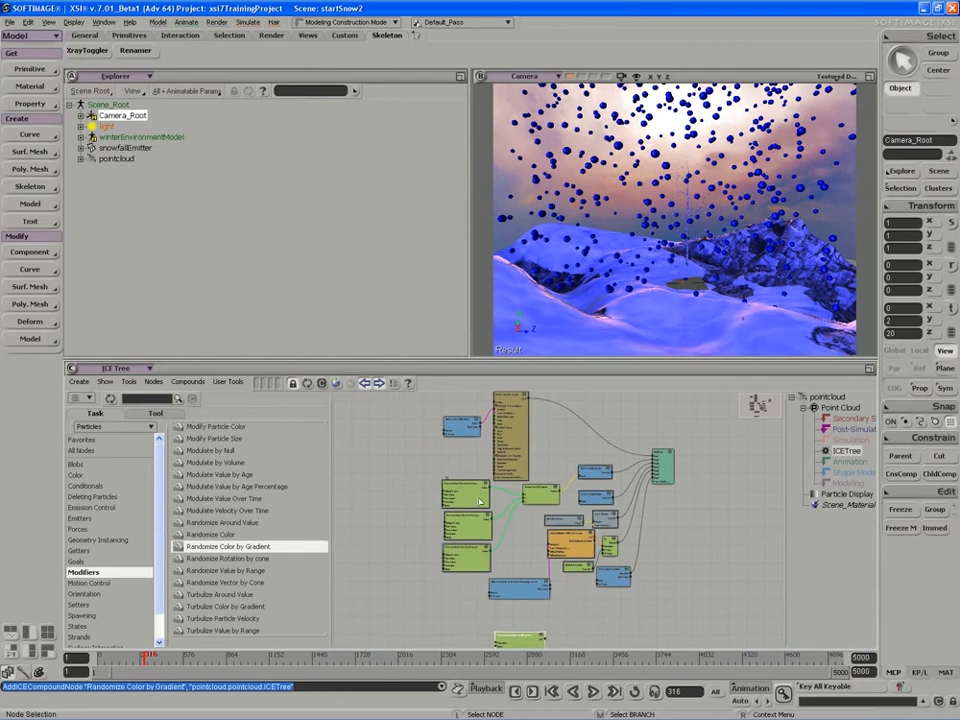
Turn off the Animated option of the Randomize Color by Gradient node.
{"action": "key", "text": "f"}
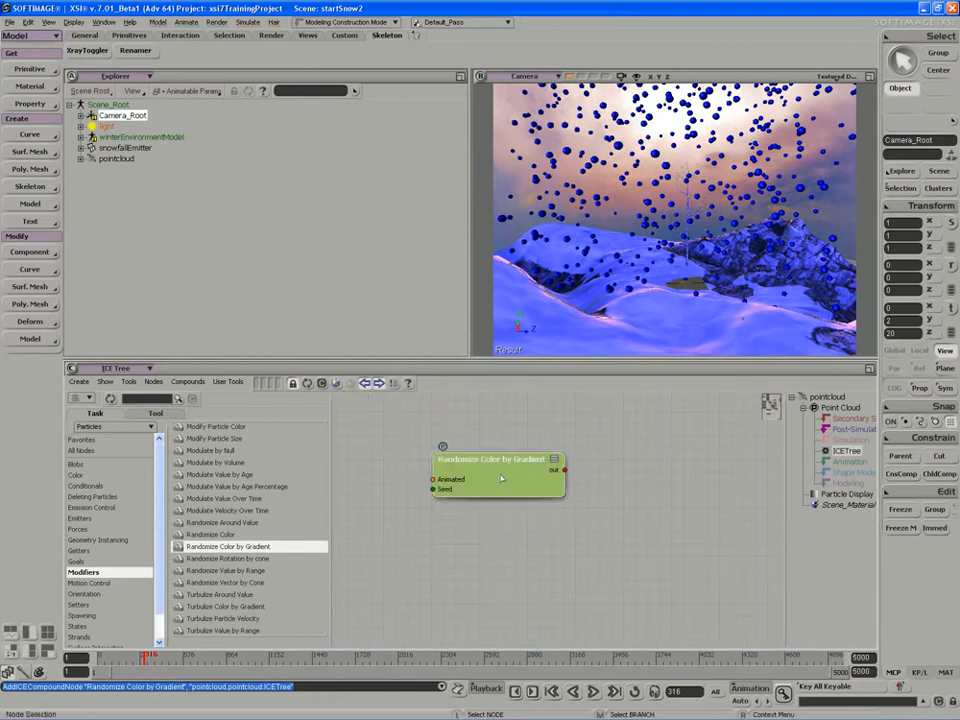
{"action": "double_click", "coordinate": [501, 478]}
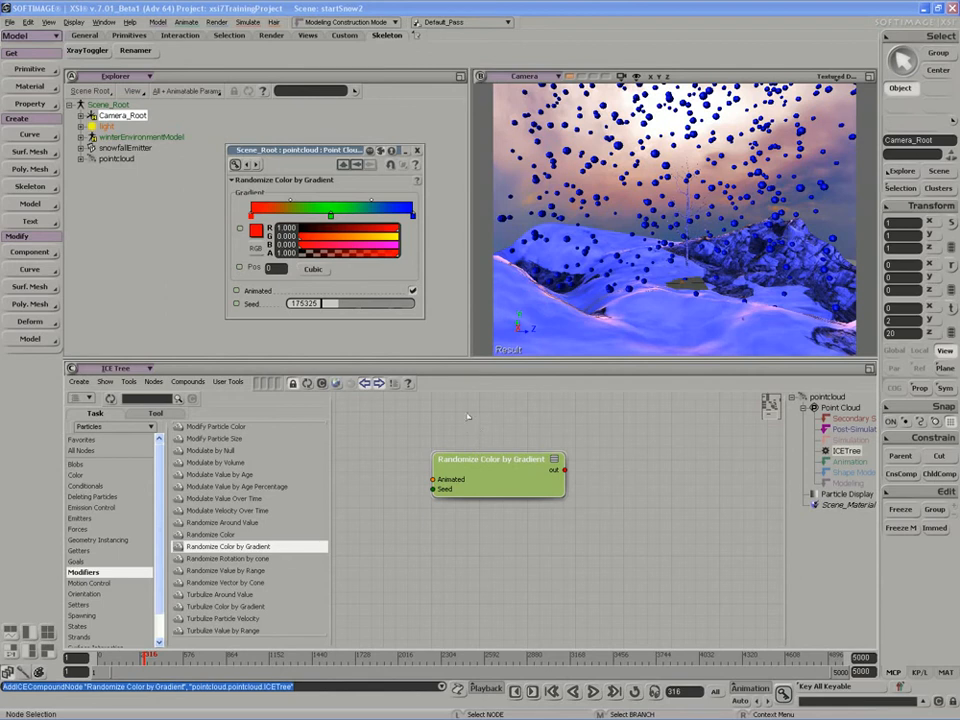
{"action": "left_click", "coordinate": [412, 290]}
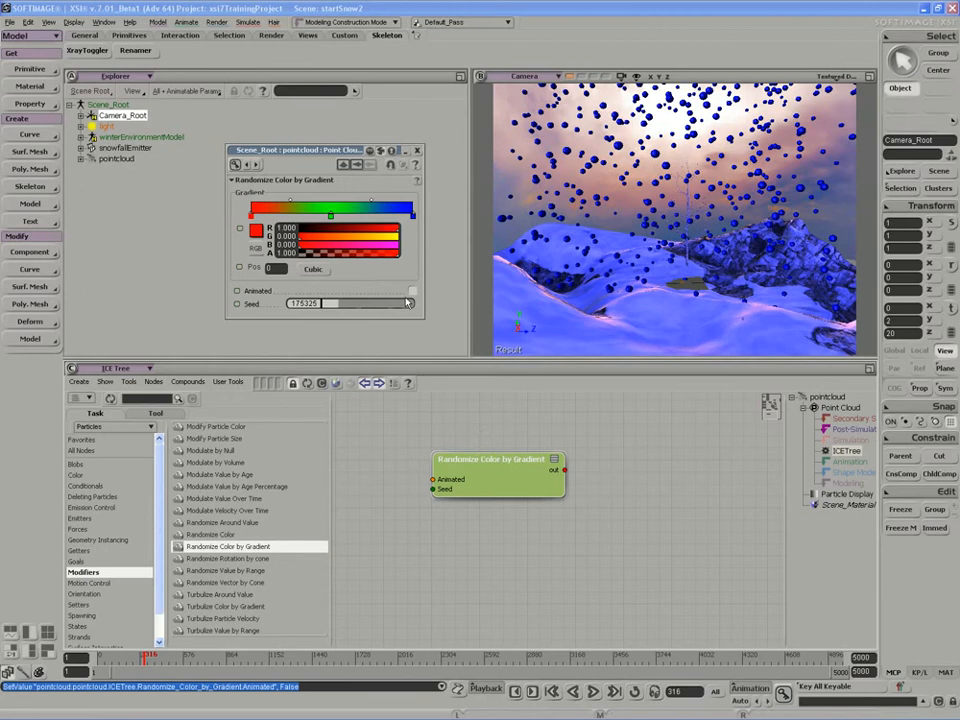
Move the Randomize Color by Gradient node up beneath the Scalar to 3D Vector node, near Set Particle Color.
{"action": "key", "text": "z"}
{"action": "left_click_drag", "start_coordinate": [475, 440], "coordinate": [444, 531]}
{"action": "left_click_drag", "start_coordinate": [443, 577], "coordinate": [473, 530]}
{"action": "key", "text": "z"}
{"action": "left_click_drag", "start_coordinate": [487, 483], "coordinate": [444, 426]}
{"action": "key", "text": "z"}
{"action": "left_click_drag", "start_coordinate": [459, 455], "coordinate": [470, 582]}
{"action": "key", "text": "z"}
{"action": "key", "text": "z"}
{"action": "scroll", "coordinate": [450, 630], "scroll_direction": "down", "scroll_amount": 2}
{"action": "left_click_drag", "start_coordinate": [443, 641], "coordinate": [401, 508]}
{"action": "scroll", "coordinate": [401, 508], "scroll_direction": "down", "scroll_amount": 3}
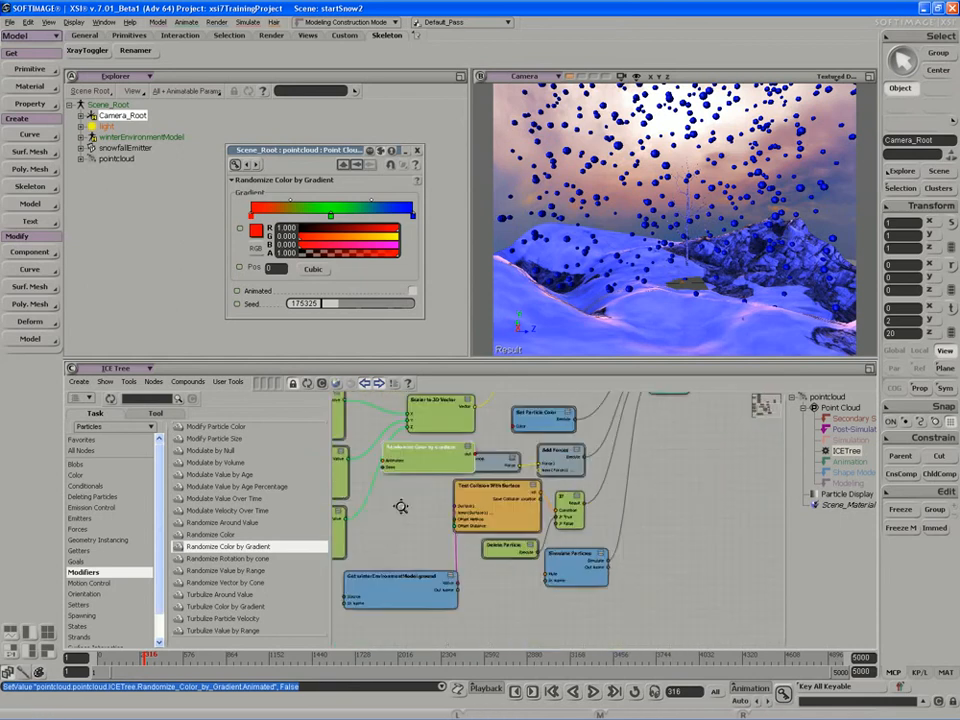
Move the Simulate Particles node and the If and Add Forces branches down to make room around Randomize Color by Gradient.
{"action": "left_click_drag", "start_coordinate": [587, 563], "coordinate": [588, 623]}
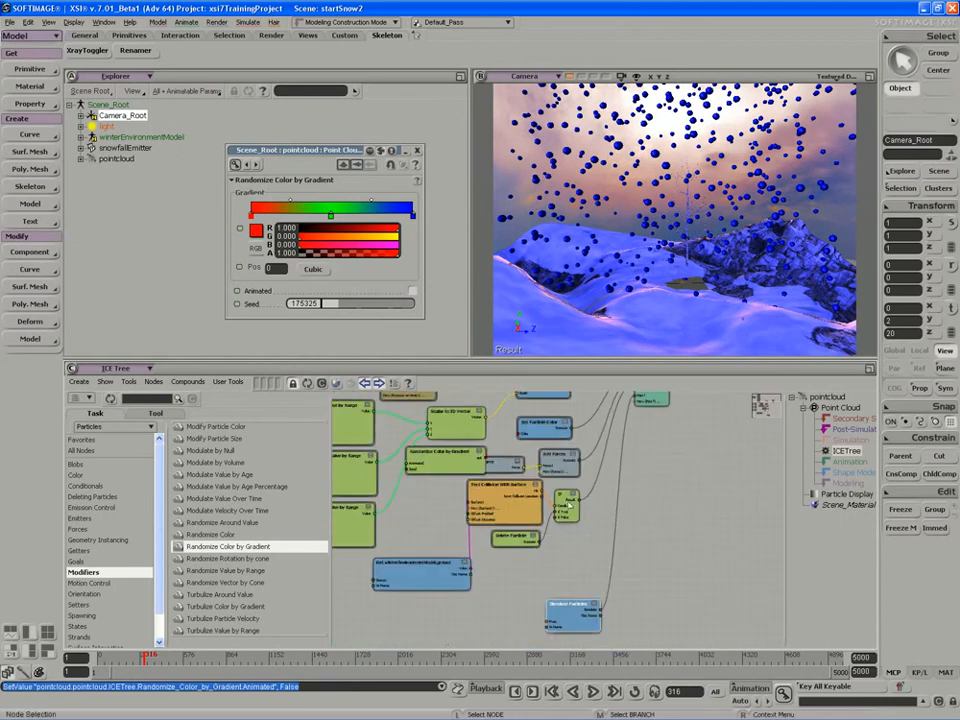
{"action": "middle_click_drag", "start_coordinate": [569, 505], "coordinate": [571, 566]}
{"action": "middle_click_drag", "start_coordinate": [558, 464], "coordinate": [557, 518]}
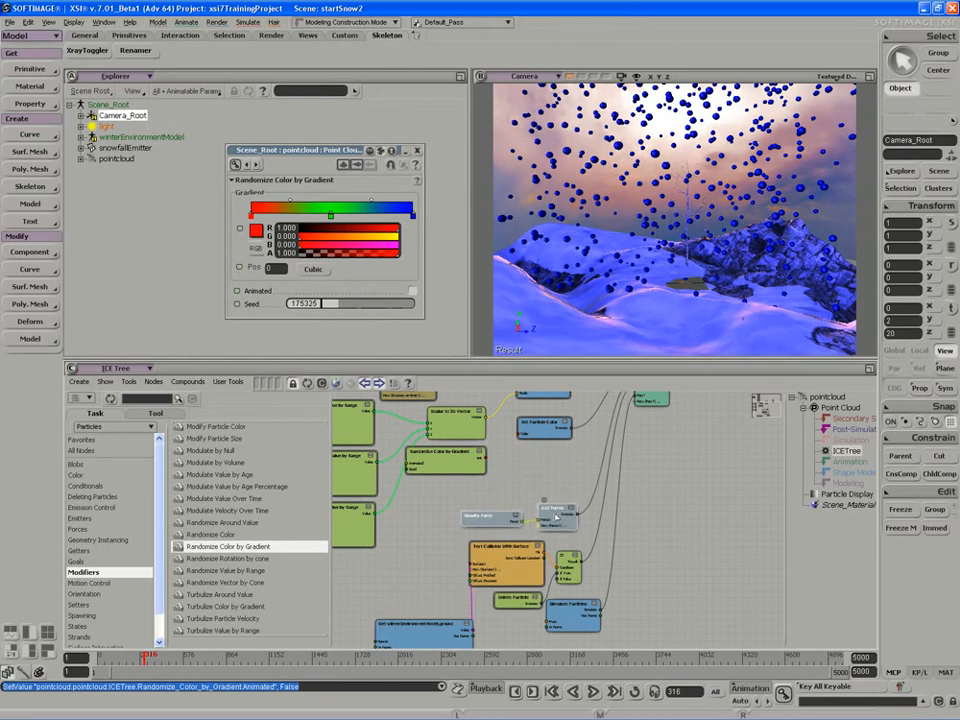
Connect the Randomize Color by Gradient output to the Color input of Set Particle Color and shift the gradient node closer.
{"action": "scroll", "coordinate": [470, 515], "scroll_direction": "up", "scroll_amount": 4}
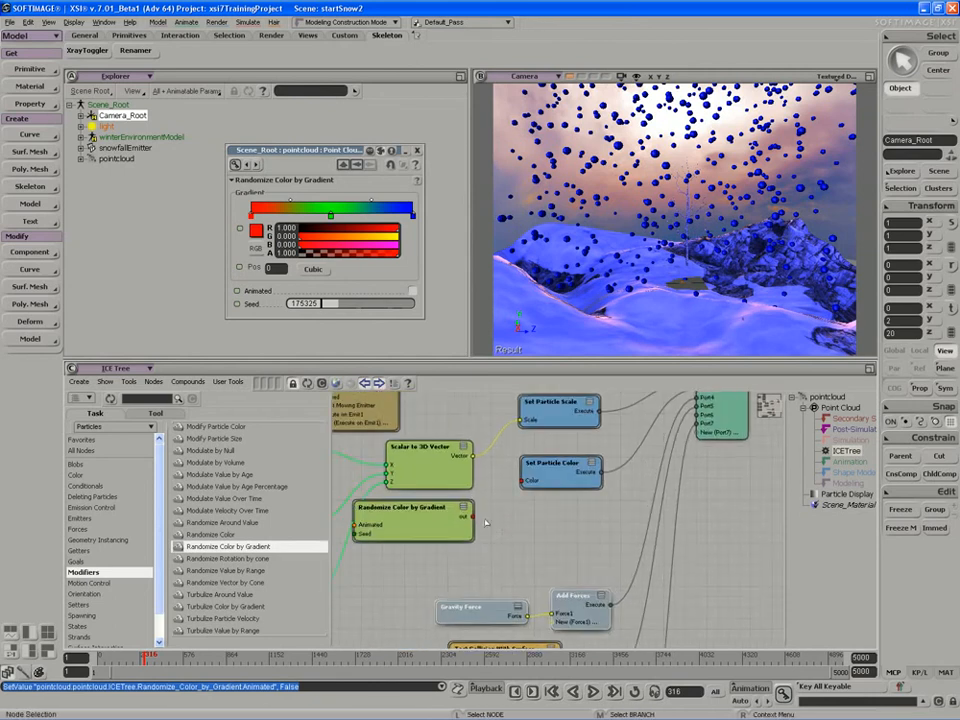
{"action": "left_click_drag", "start_coordinate": [472, 516], "coordinate": [522, 481]}
{"action": "left_click_drag", "start_coordinate": [408, 531], "coordinate": [431, 536]}
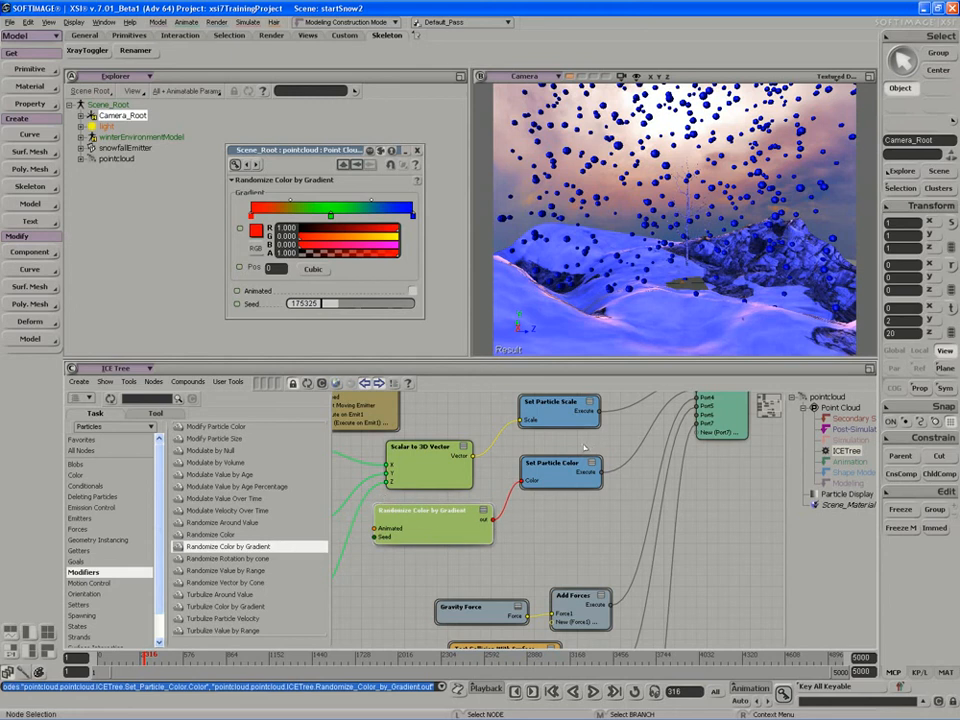
Play the simulation to preview the randomized particle colors, stop it, and save the scene.
{"action": "left_click", "coordinate": [595, 693]}
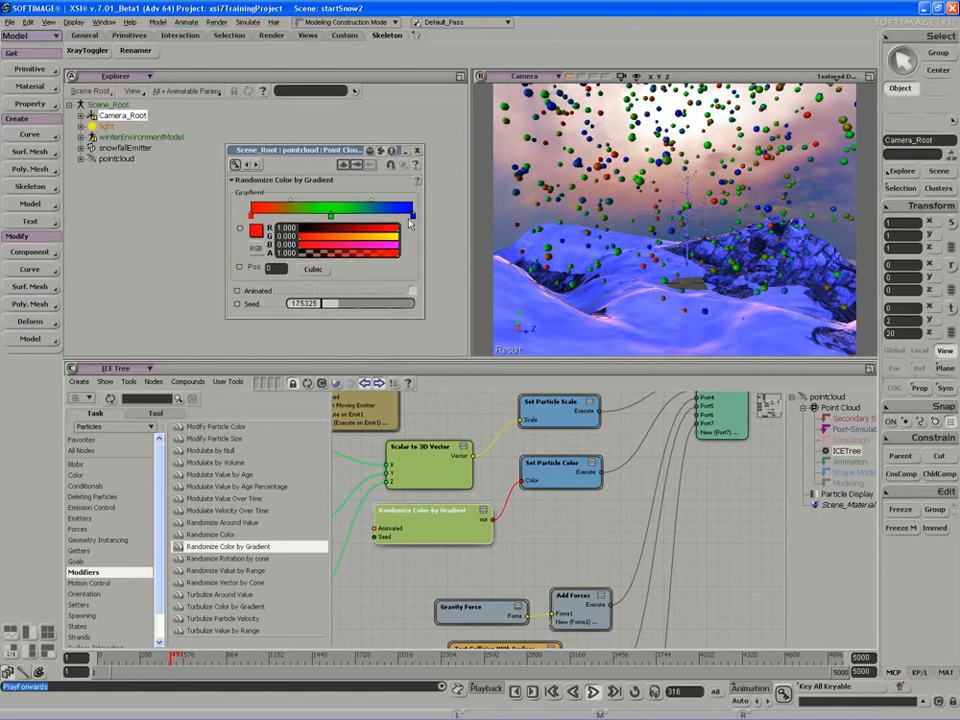
{"action": "left_click", "coordinate": [594, 691]}
{"action": "key", "text": "ctrl+s"}
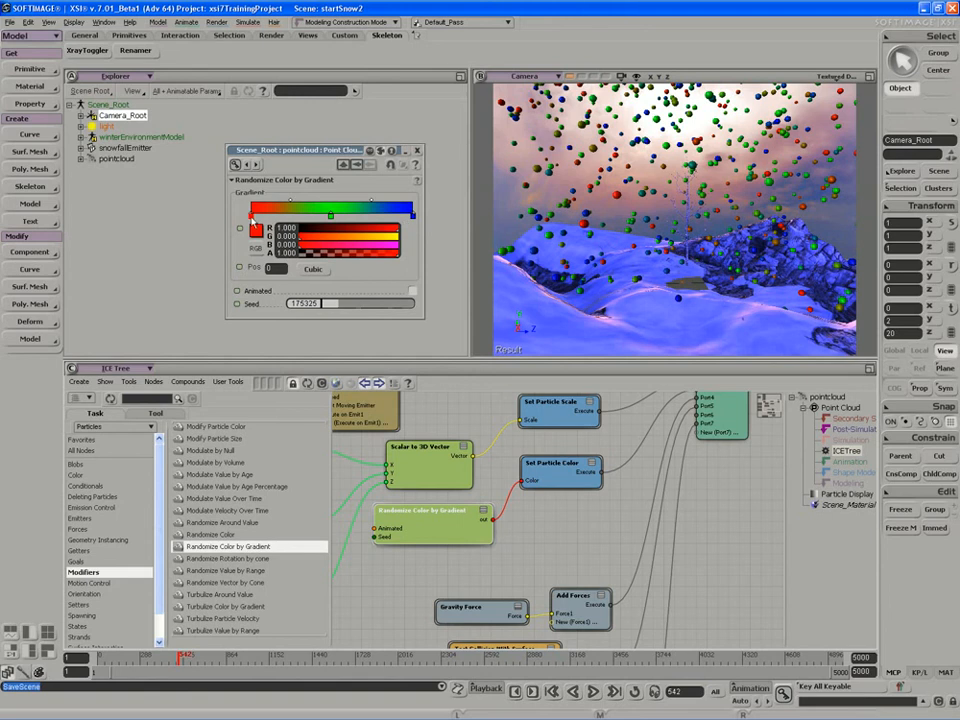
Recolor the Randomize Color gradient with start marker RGB 0.97, a near-white middle, and end marker R 0.879, G 0.933, B 1.0.
{"action": "left_click", "coordinate": [251, 217]}
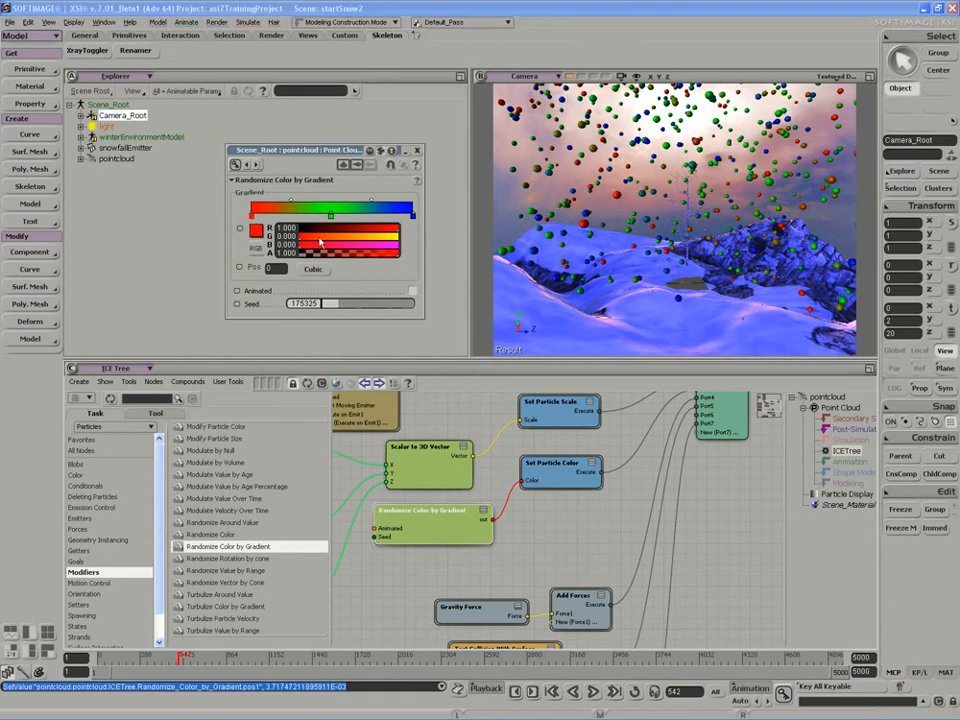
{"action": "left_click_drag", "start_coordinate": [320, 242], "coordinate": [397, 242], "text": "ctrl"}
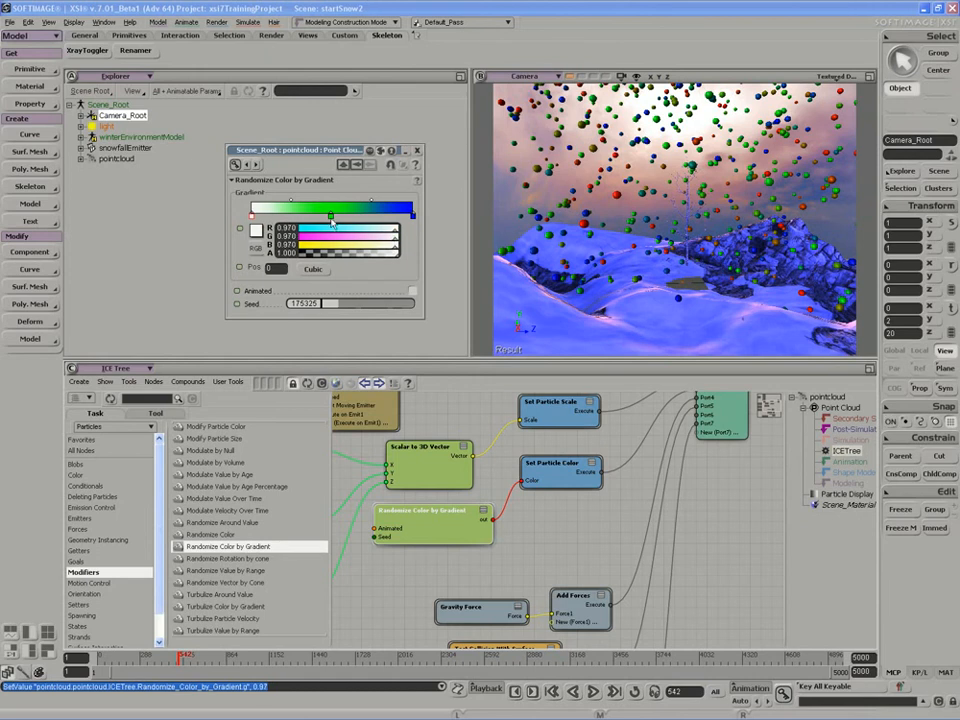
{"action": "left_click", "coordinate": [331, 218]}
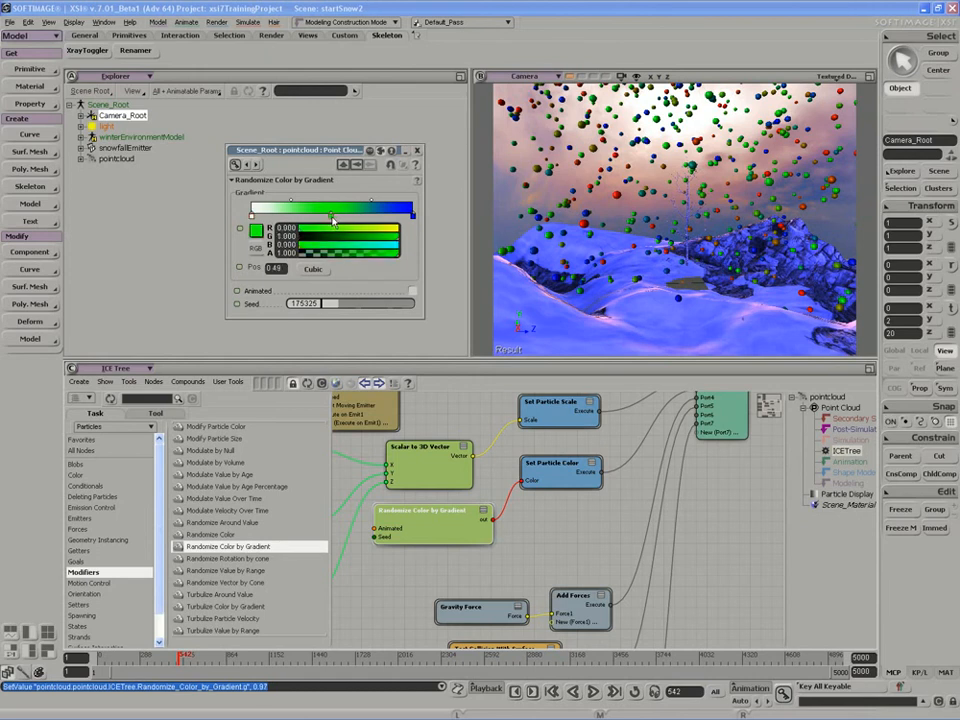
{"action": "left_click_drag", "start_coordinate": [390, 235], "coordinate": [379, 237], "text": "ctrl"}
{"action": "left_click", "coordinate": [410, 216]}
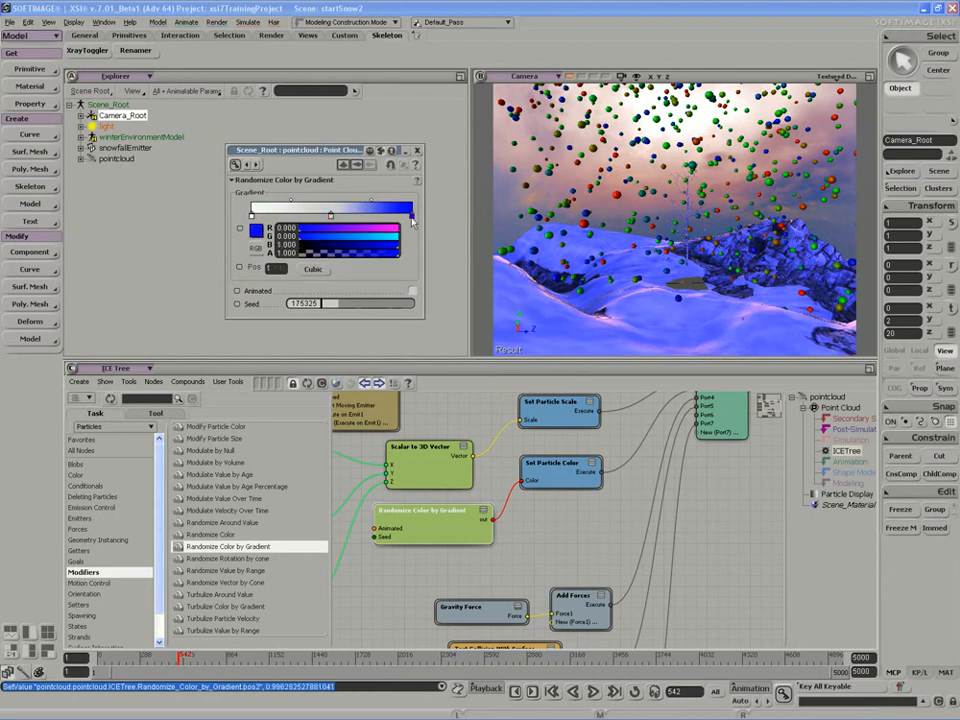
{"action": "left_click_drag", "start_coordinate": [383, 232], "coordinate": [391, 240]}
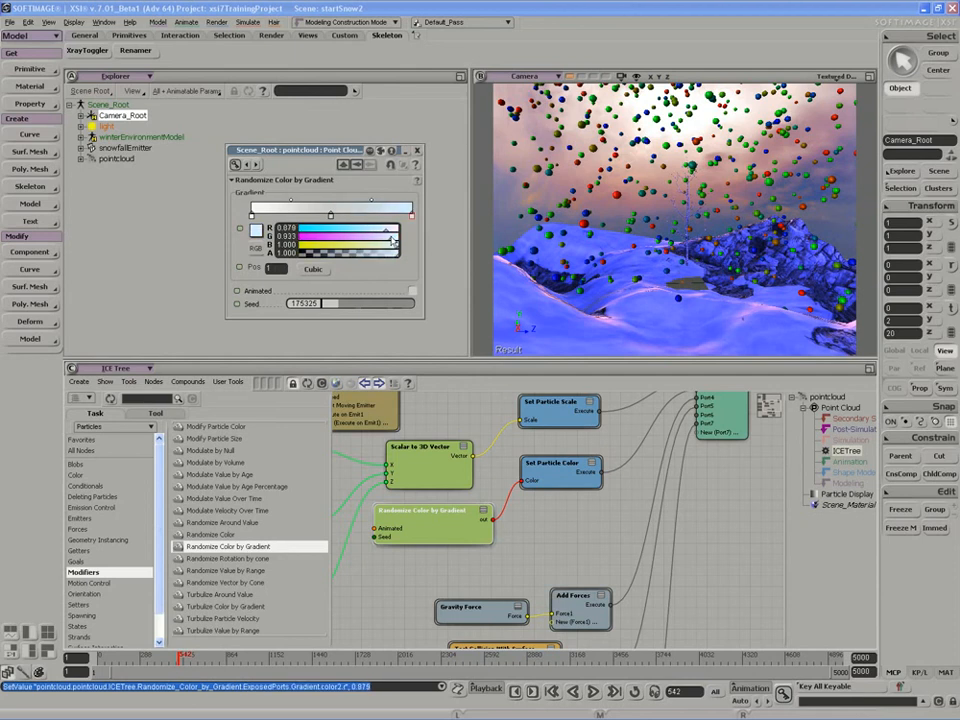
Set the gradient's middle marker to R 0.806, G 0.806, B 0.848 and its start marker's red to 0.927.
{"action": "left_click", "coordinate": [331, 216]}
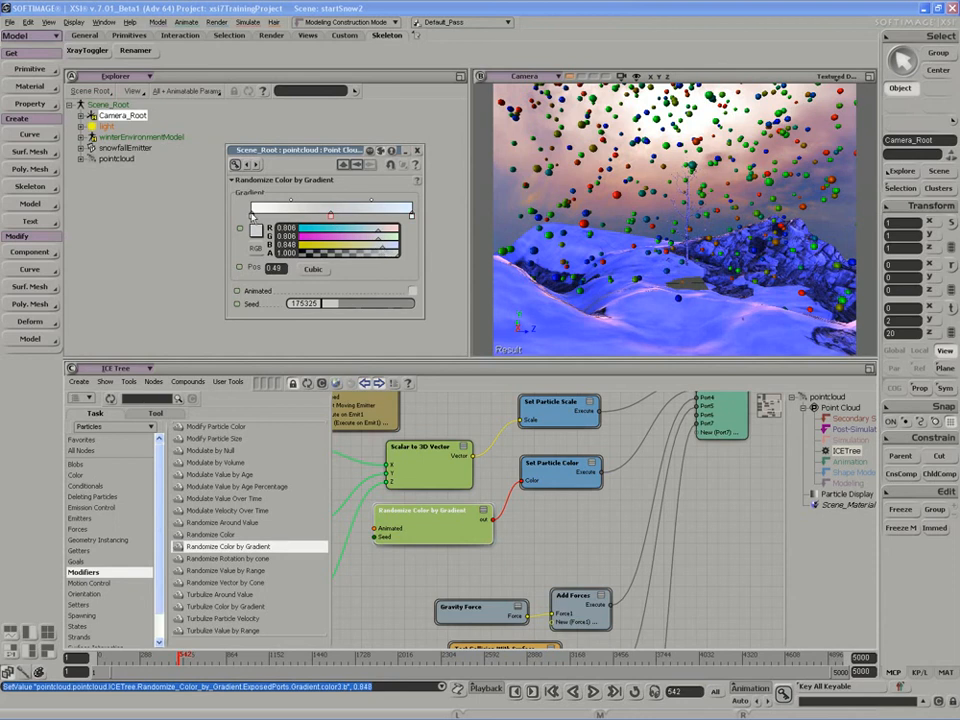
{"action": "left_click", "coordinate": [251, 216]}
{"action": "left_click_drag", "start_coordinate": [394, 229], "coordinate": [389, 231]}
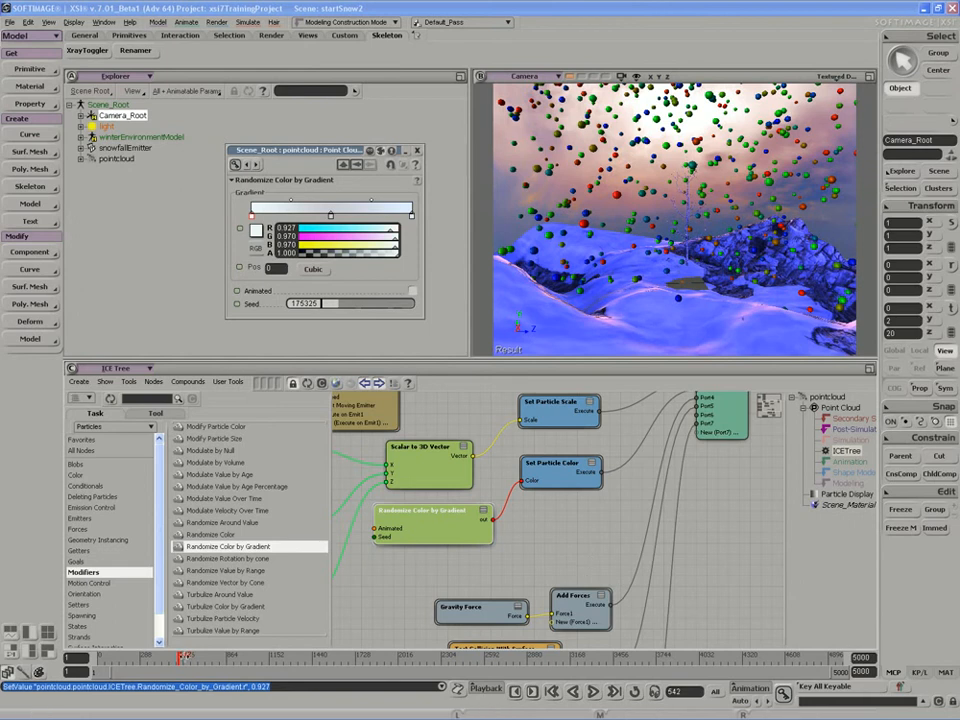
Play the simulation to preview the whitened particles and set the middle marker's red to 0.752.
{"action": "left_click", "coordinate": [180, 658]}
{"action": "key", "text": "Up"}
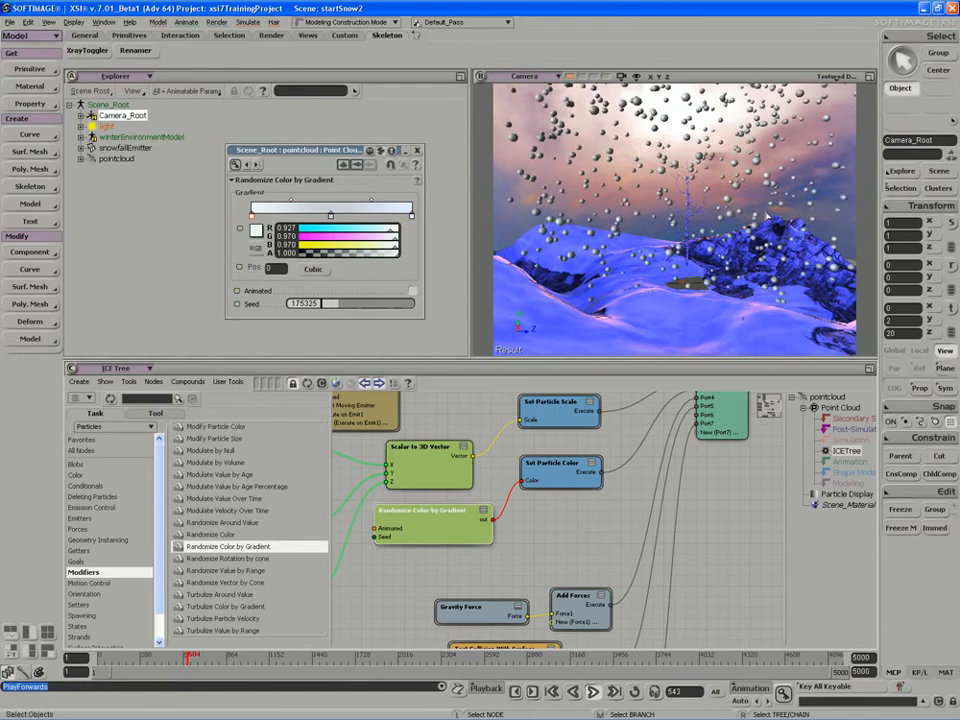
{"action": "left_click", "coordinate": [330, 216]}
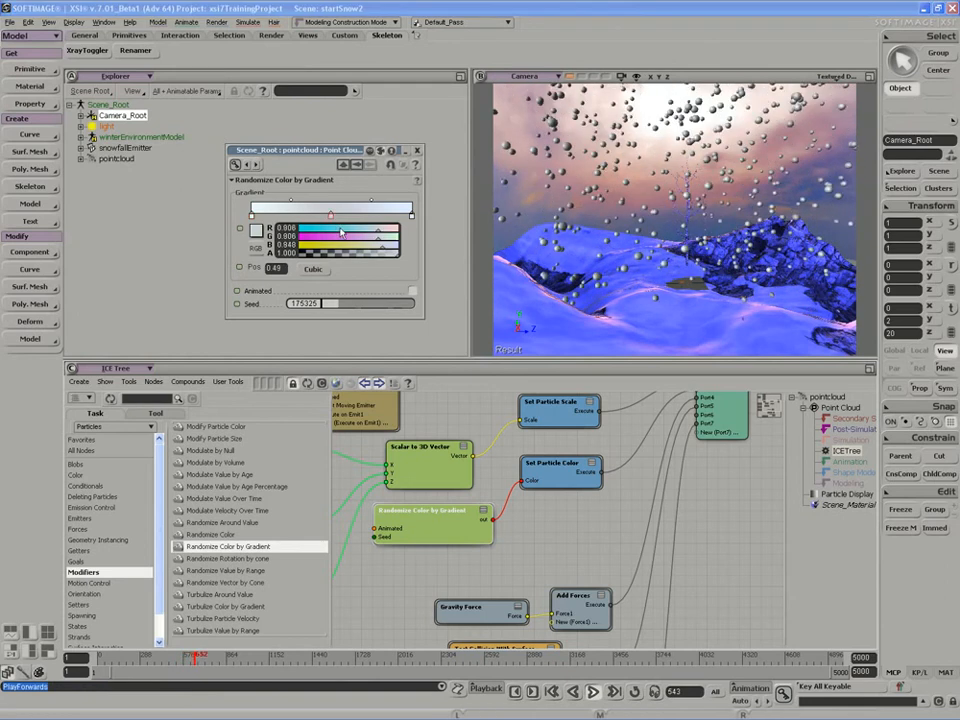
{"action": "mouse_move", "coordinate": [341, 229]}
{"action": "left_mouse_down"}
{"action": "mouse_move", "coordinate": [299, 229]}
{"action": "mouse_move", "coordinate": [375, 236]}
{"action": "left_mouse_up"}
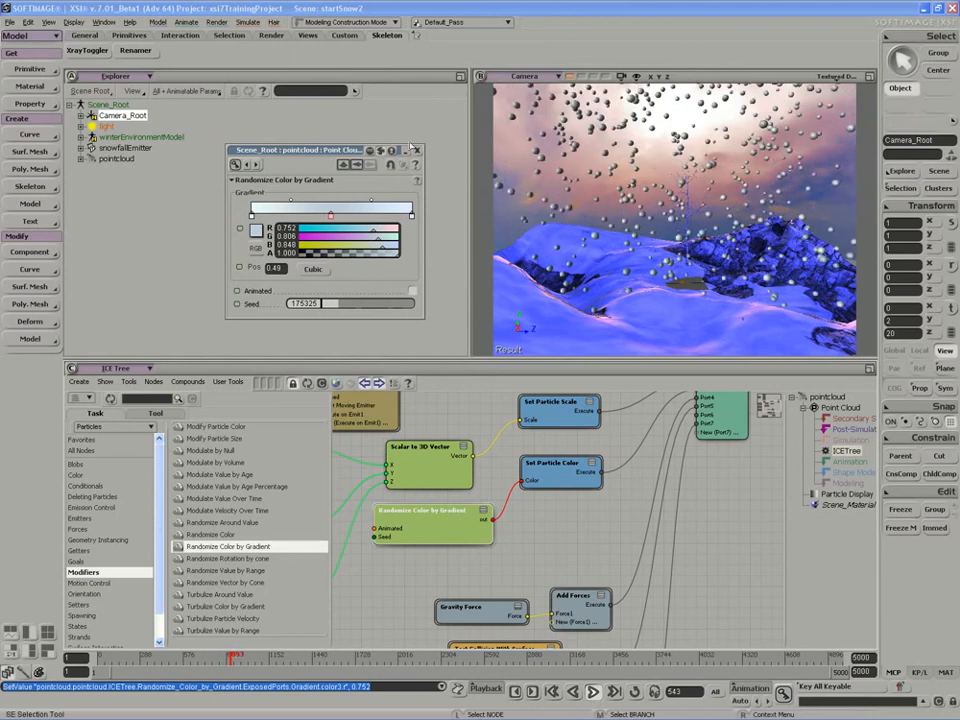
Reopen the Randomize Color by Gradient properties, turn on Animated, and stop the playback.
{"action": "left_click", "coordinate": [417, 150]}
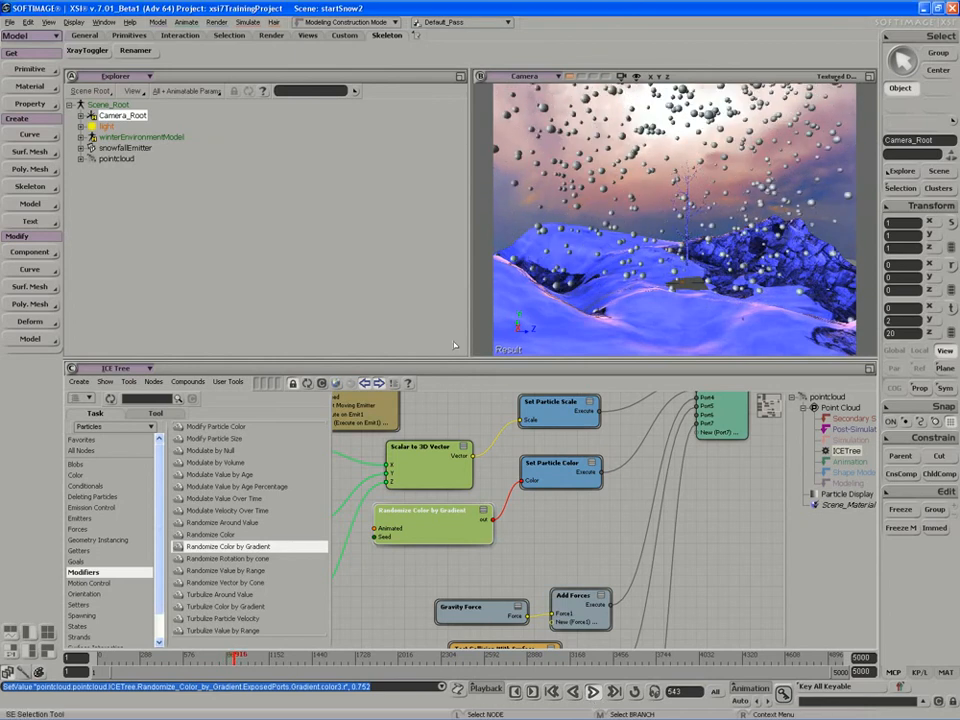
{"action": "double_click", "coordinate": [440, 516]}
{"action": "left_click", "coordinate": [412, 291]}
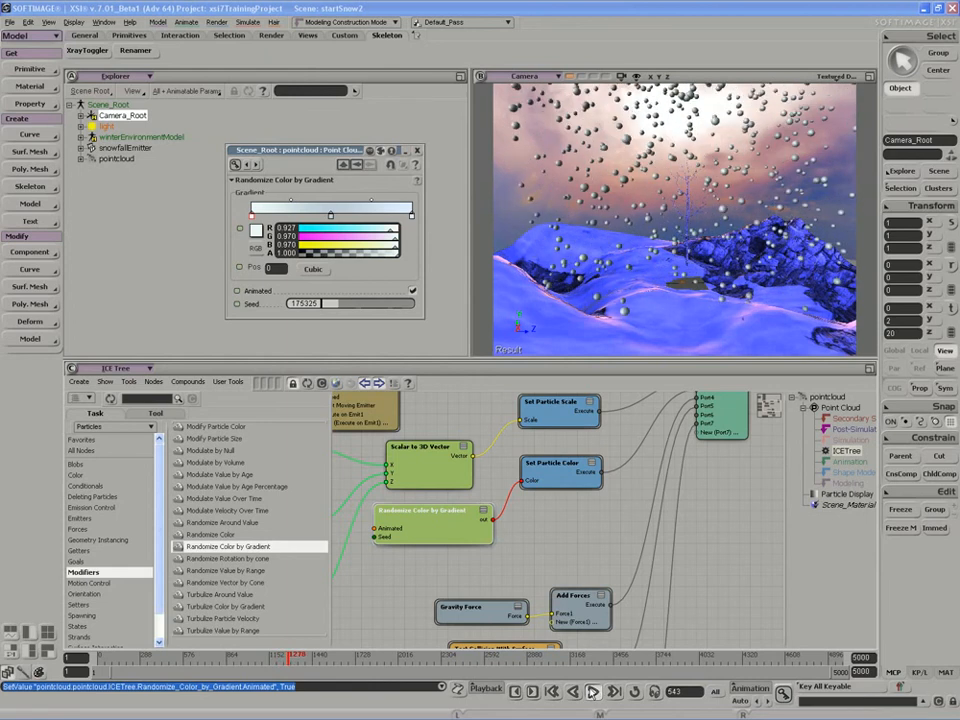
{"action": "left_click", "coordinate": [593, 691]}
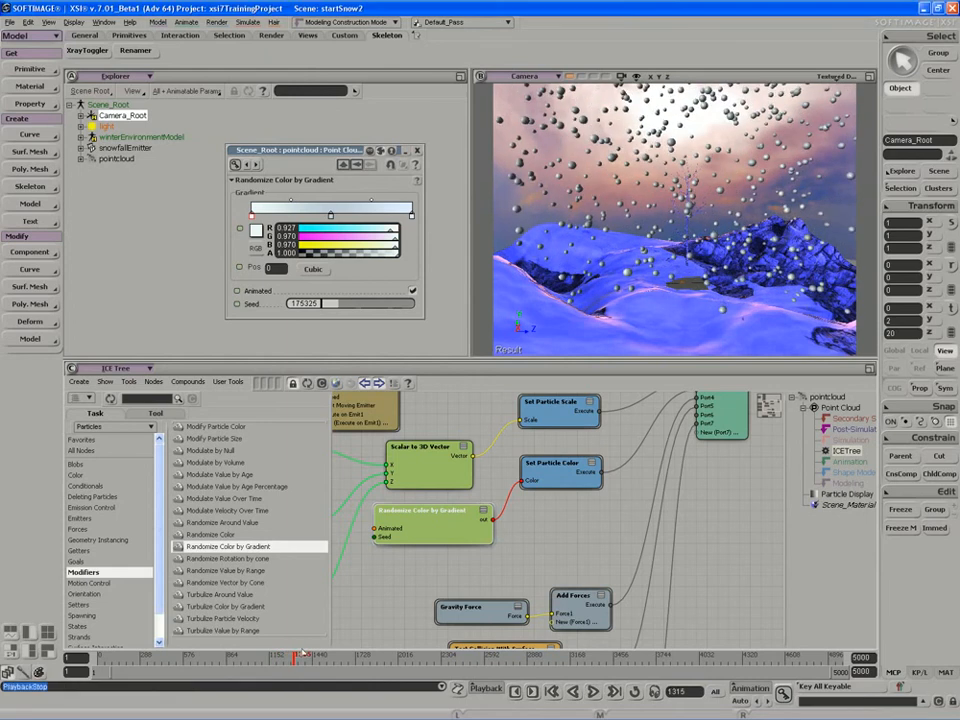
Add a Turbulize Color by Gradient node, connect it to the Color input of Set Particle Color, and play the simulation.
{"action": "left_click_drag", "start_coordinate": [205, 608], "coordinate": [412, 566]}
{"action": "left_click_drag", "start_coordinate": [506, 573], "coordinate": [528, 481]}
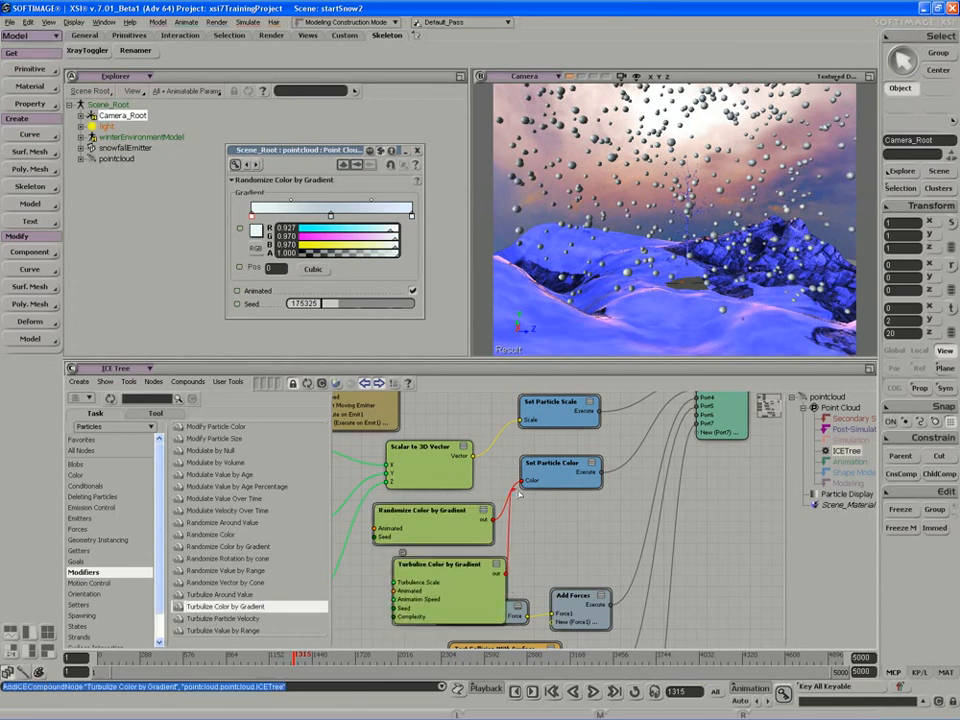
{"action": "left_click", "coordinate": [608, 691]}
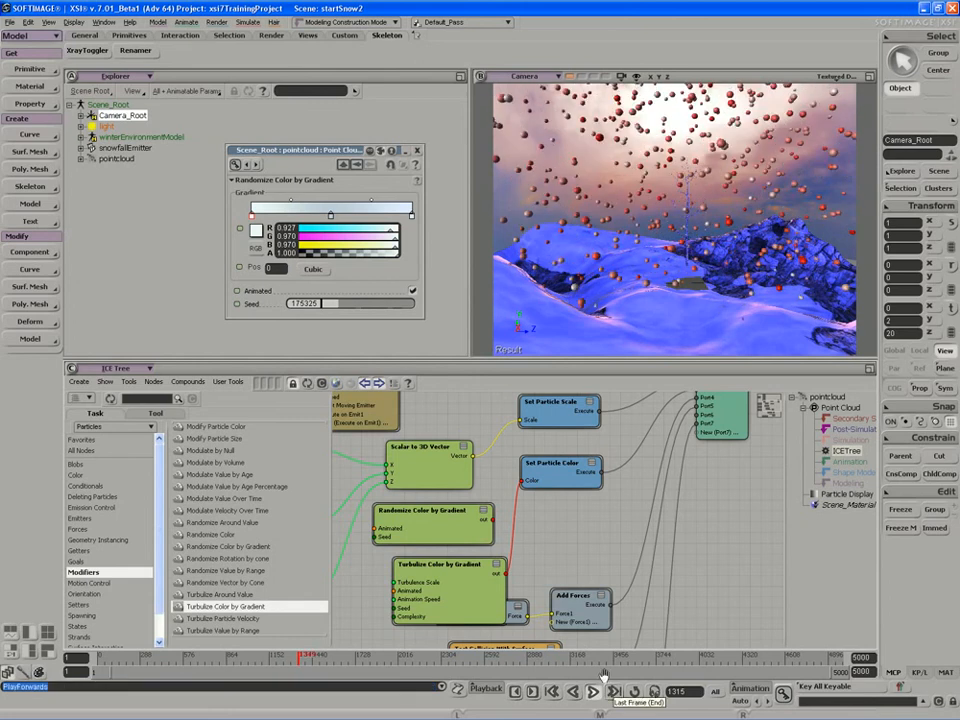
Stop playback and add a middle marker to the Turbulize Color gradient, colored R 0.879, G 0.909, B 0.945.
{"action": "left_click", "coordinate": [464, 594]}
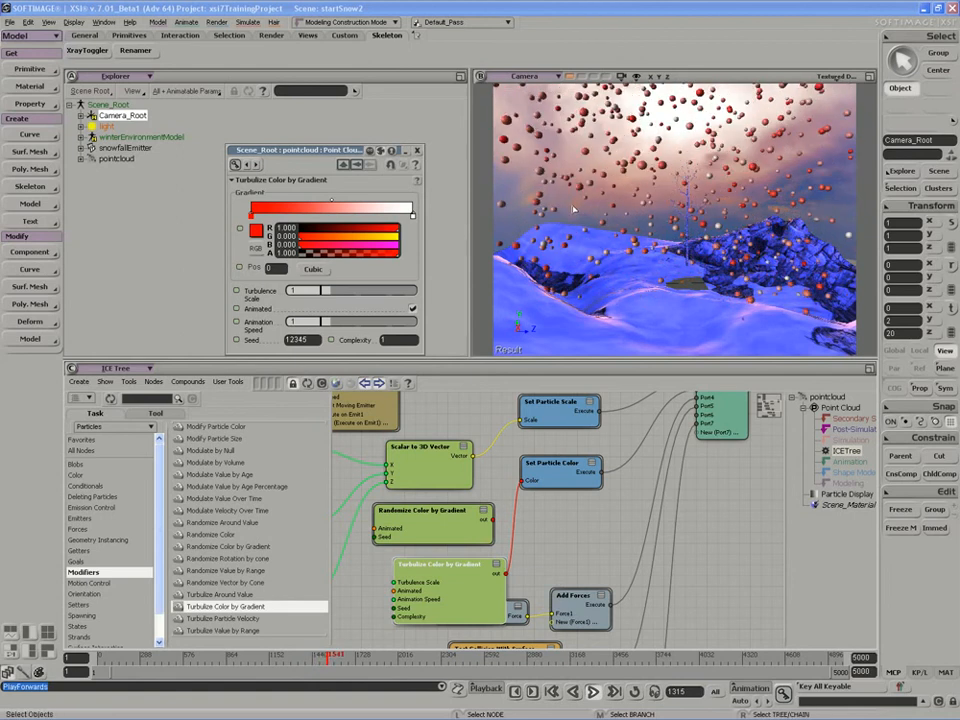
{"action": "left_click", "coordinate": [593, 692]}
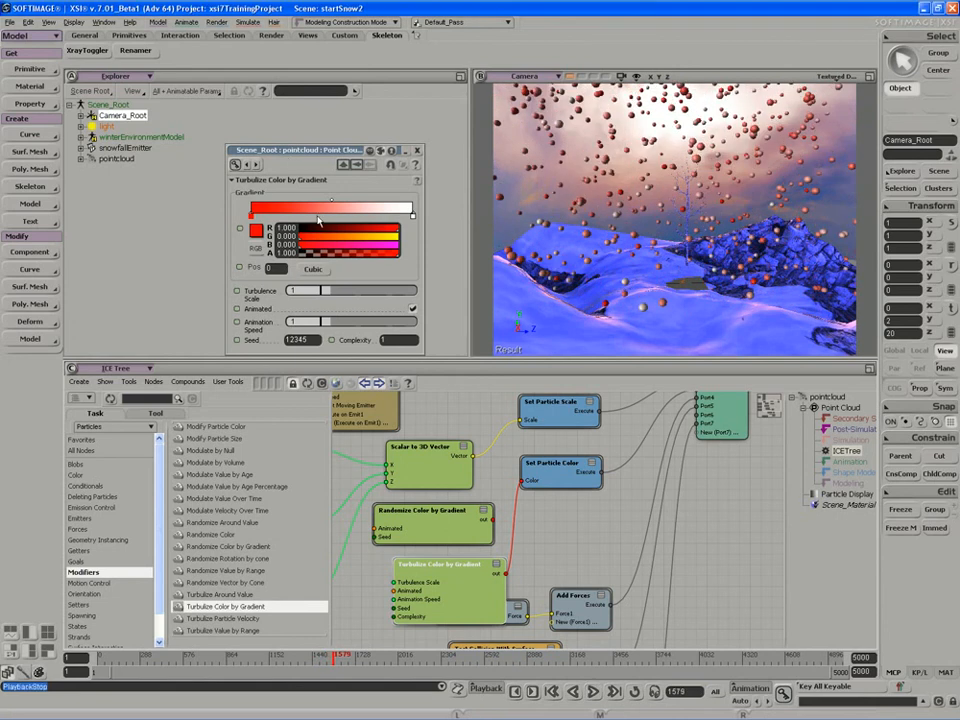
{"action": "left_click", "coordinate": [333, 213]}
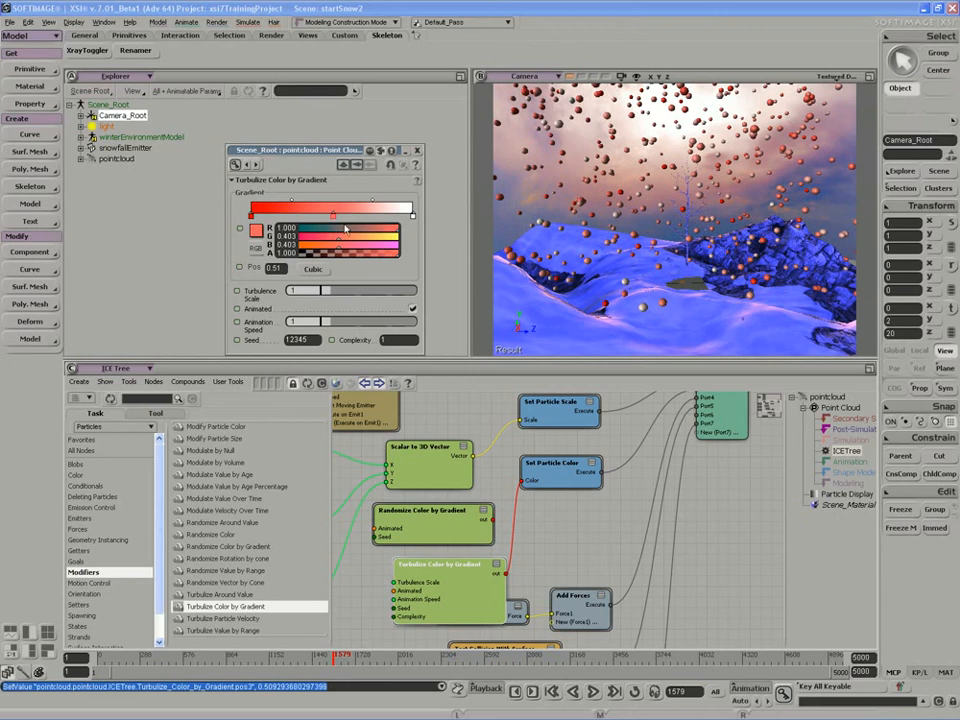
{"action": "left_click_drag", "start_coordinate": [350, 239], "coordinate": [390, 232], "text": "ctrl"}
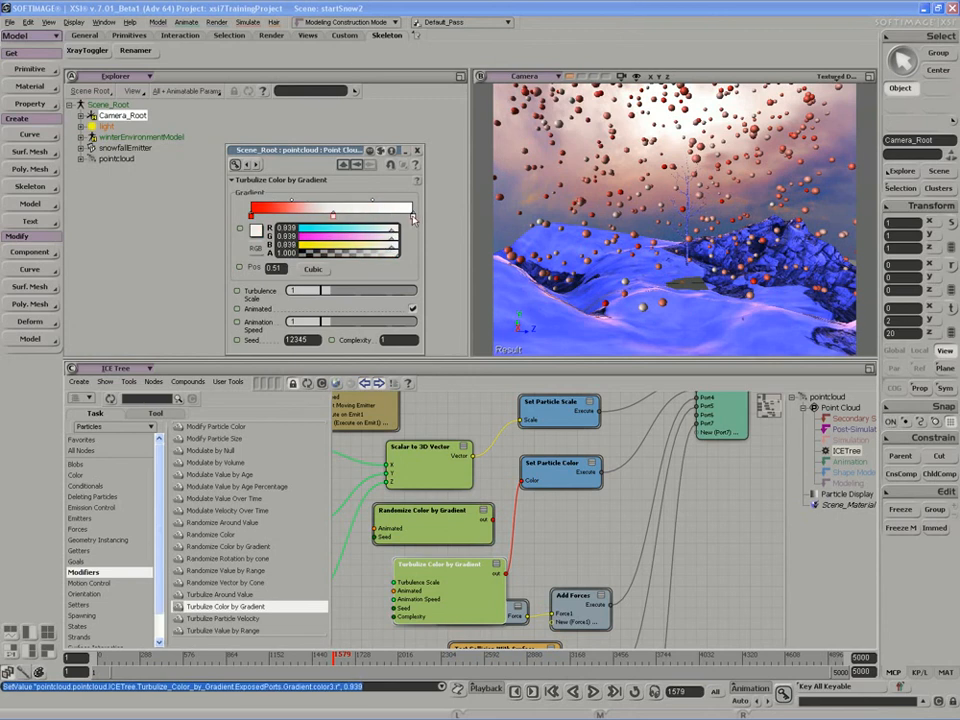
{"action": "left_click", "coordinate": [333, 215]}
{"action": "left_click_drag", "start_coordinate": [382, 229], "coordinate": [388, 244]}
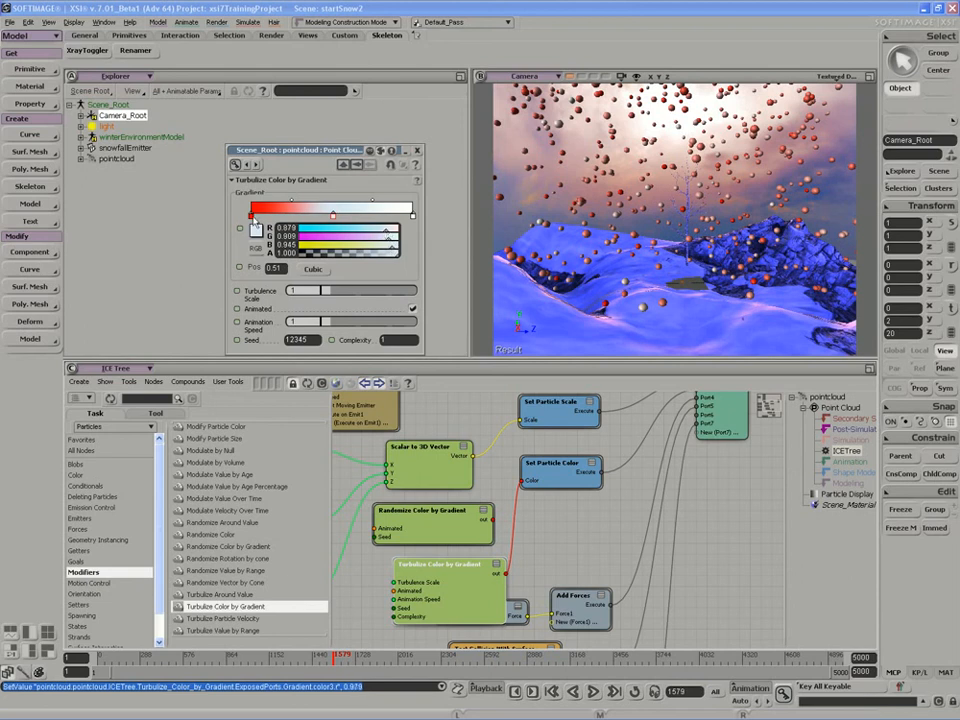
Set the Turbulize gradient's start marker to R 0.879, G 0.879, B 0.921 and its end marker to a pale off-white.
{"action": "left_click", "coordinate": [252, 215]}
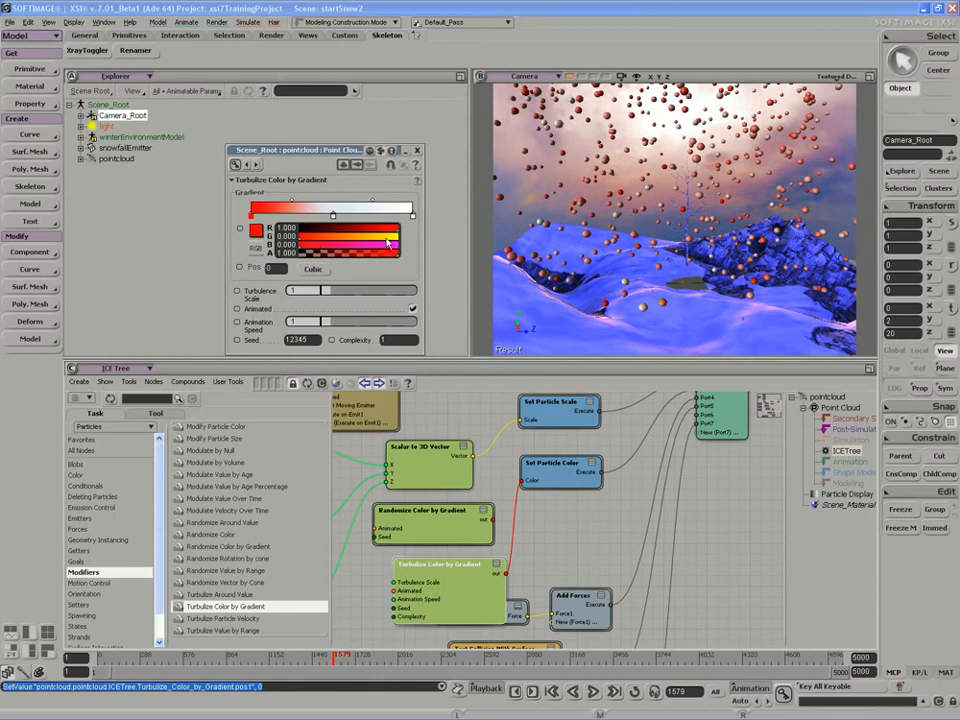
{"action": "left_click_drag", "start_coordinate": [387, 240], "coordinate": [385, 240], "text": "ctrl"}
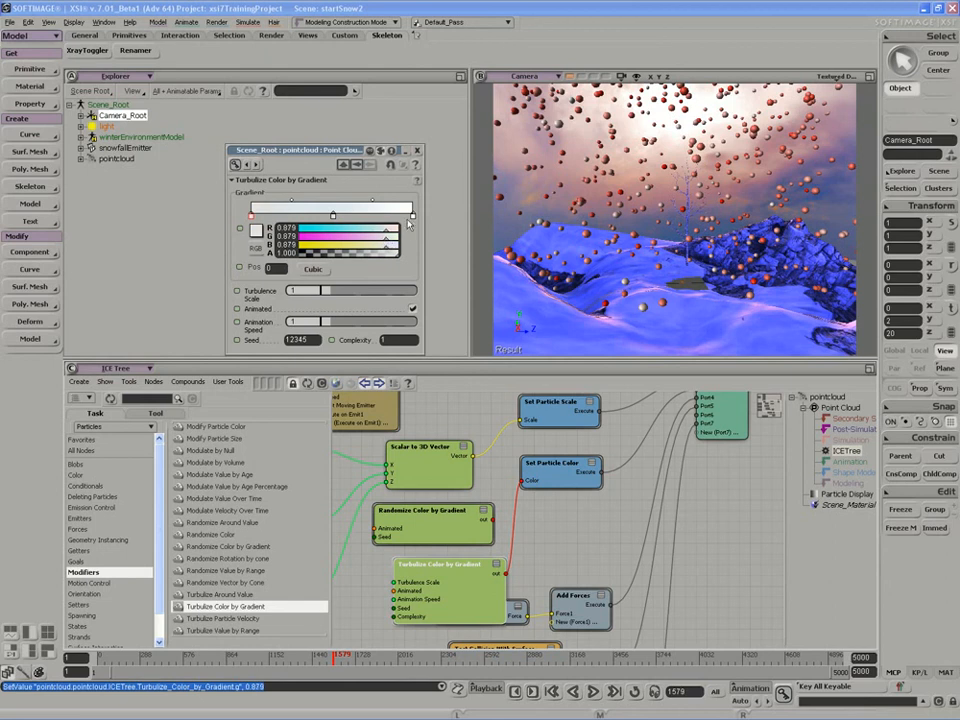
{"action": "left_click", "coordinate": [412, 215]}
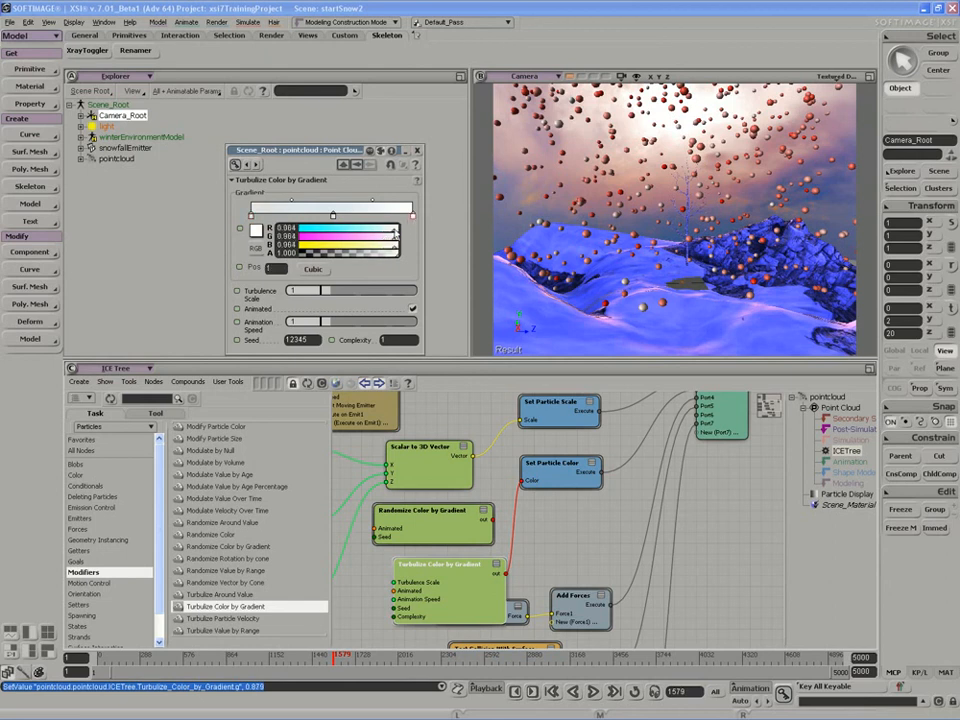
{"action": "left_click_drag", "start_coordinate": [387, 234], "coordinate": [410, 231], "text": "ctrl"}
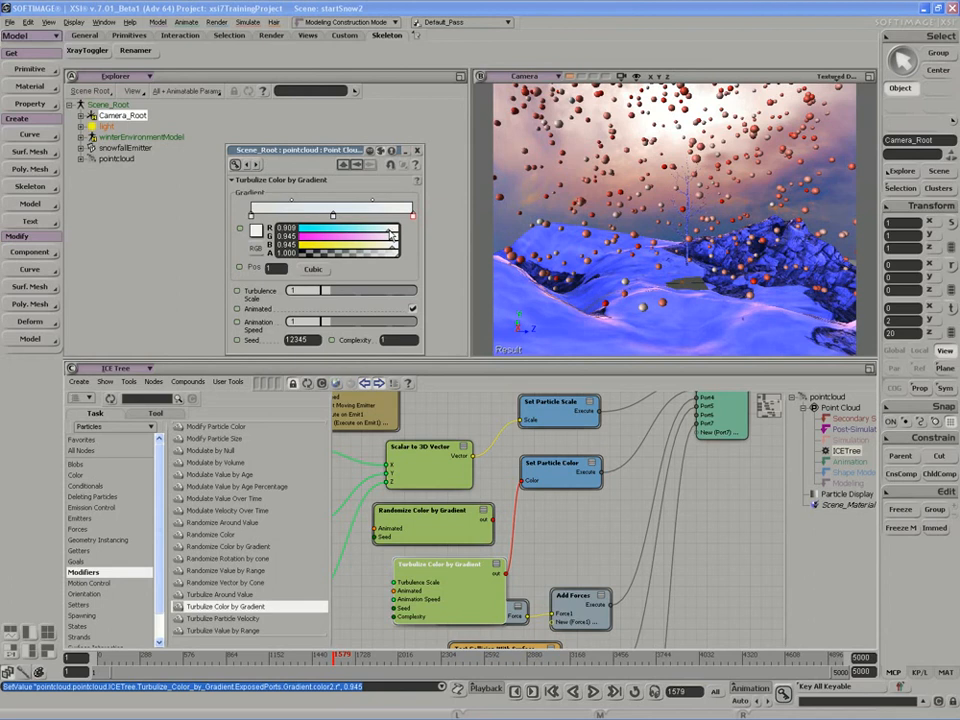
{"action": "left_click_drag", "start_coordinate": [389, 235], "coordinate": [388, 236]}
{"action": "left_click", "coordinate": [251, 216]}
{"action": "left_click_drag", "start_coordinate": [375, 256], "coordinate": [392, 253]}
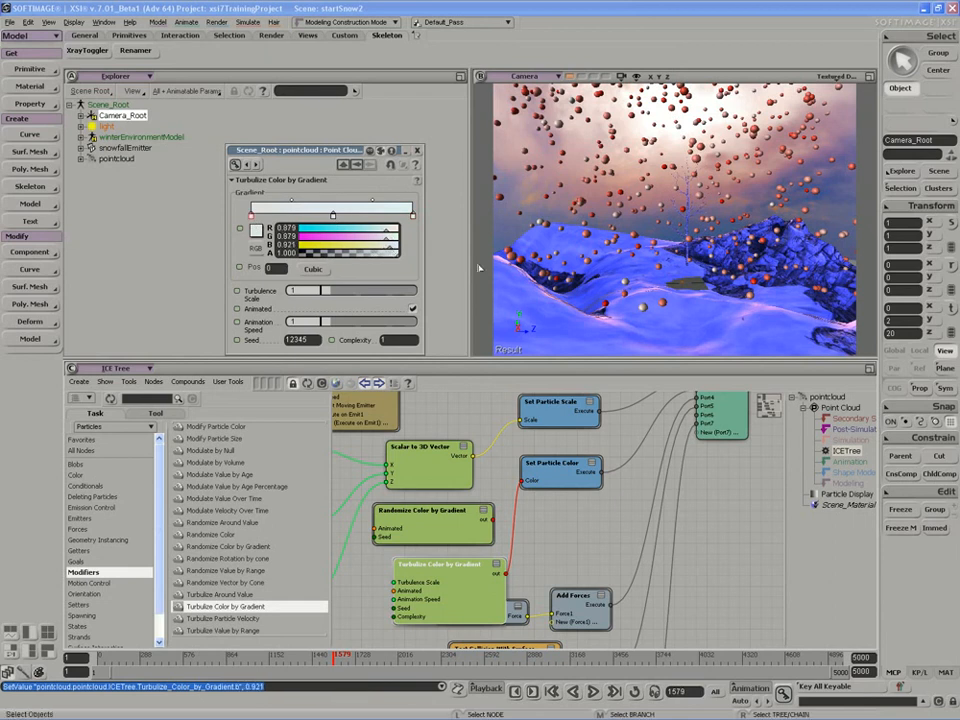
Play the simulation to check the turbulized snow colors in the camera view, and stop it.
{"action": "left_click", "coordinate": [334, 657]}
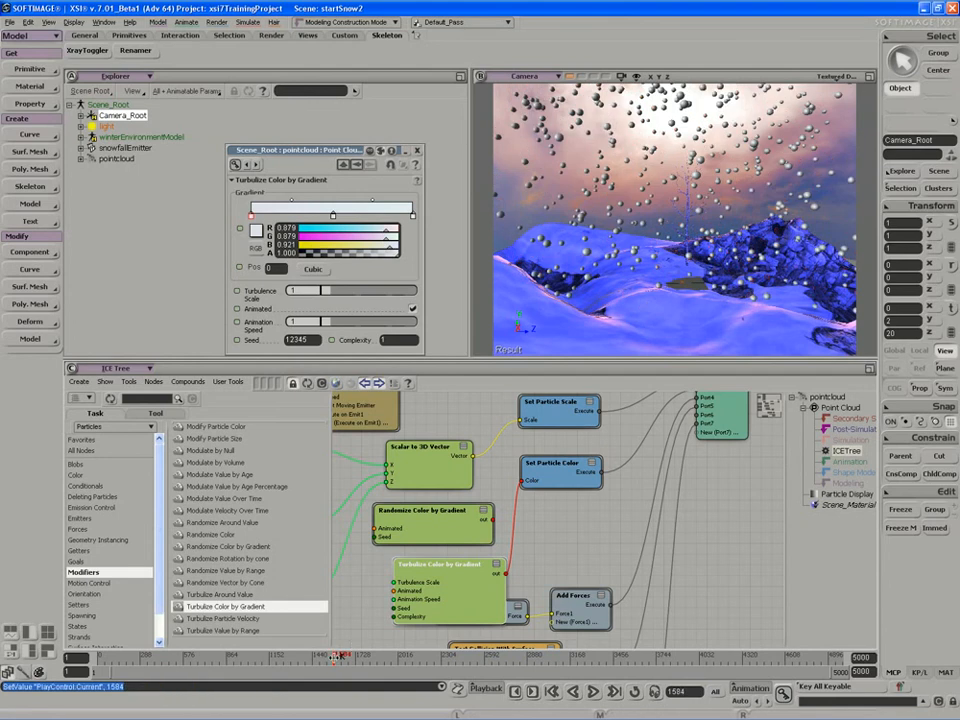
{"action": "key", "text": "Up"}
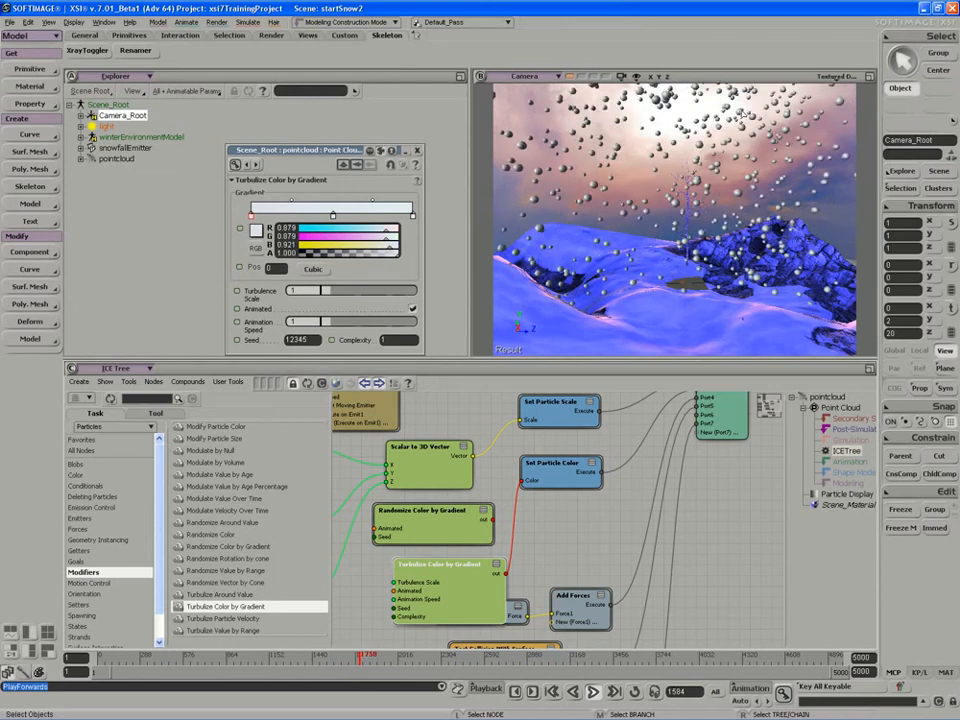
{"action": "left_click", "coordinate": [593, 692]}
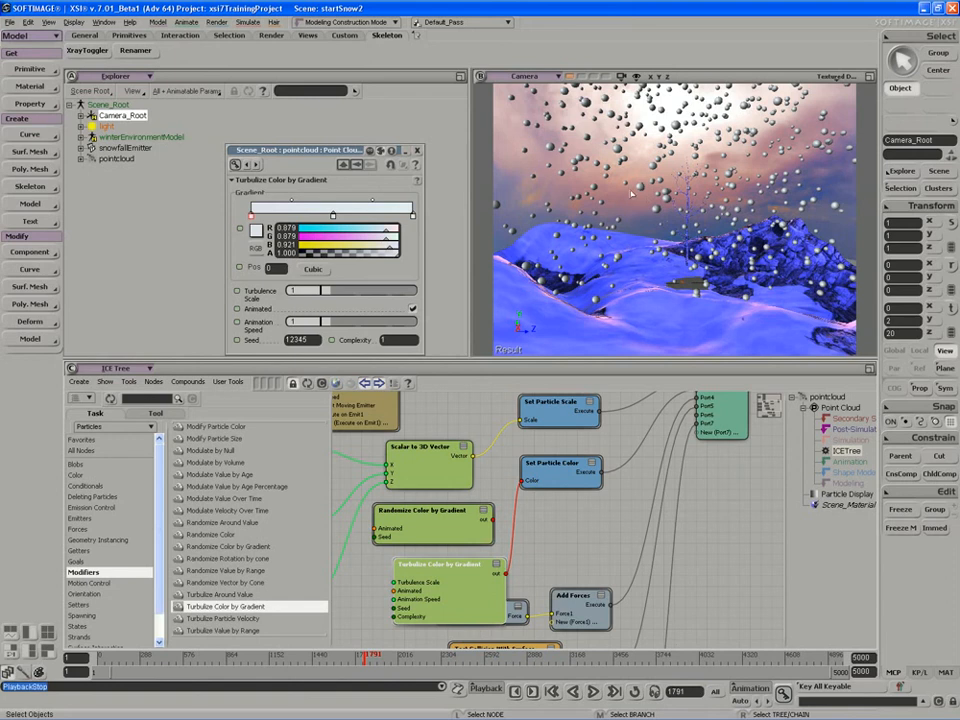
Delete the disconnected Randomize Color by Gradient node from the ICE tree.
{"action": "key", "text": "s"}
{"action": "left_click_drag", "start_coordinate": [575, 509], "coordinate": [646, 532]}
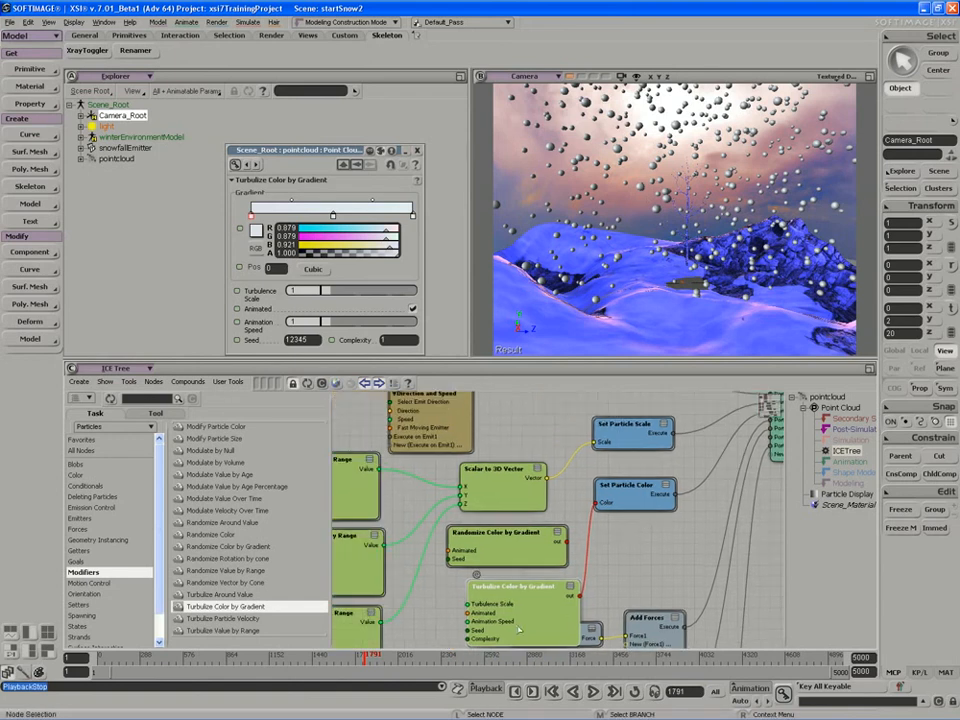
{"action": "key", "text": "s"}
{"action": "left_click_drag", "start_coordinate": [528, 591], "coordinate": [553, 568]}
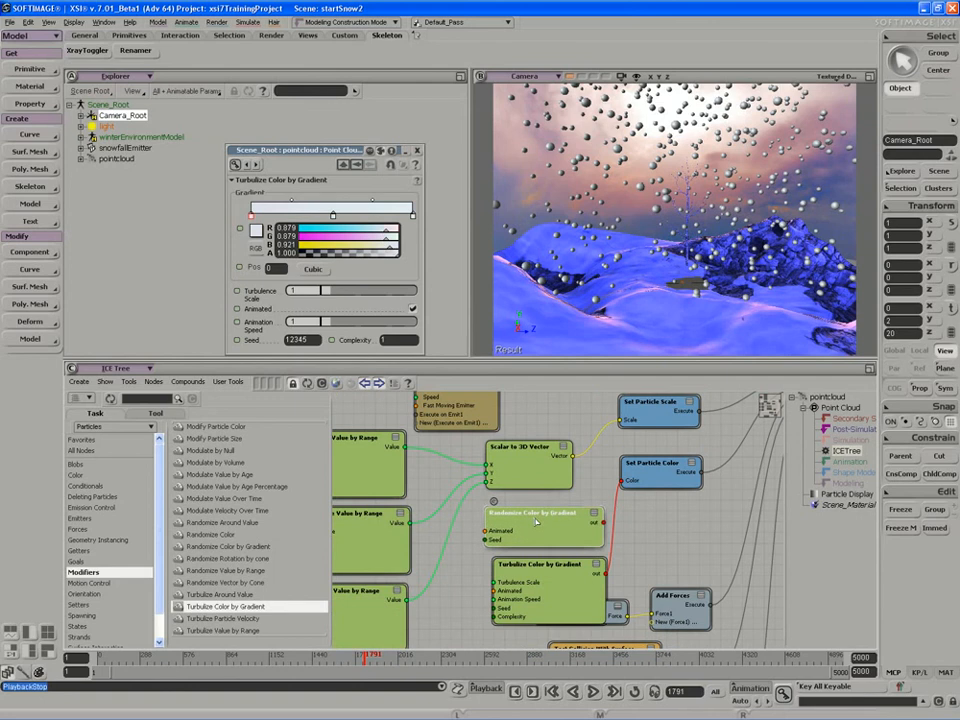
{"action": "left_click_drag", "start_coordinate": [527, 522], "coordinate": [534, 521]}
{"action": "key", "text": "Delete"}
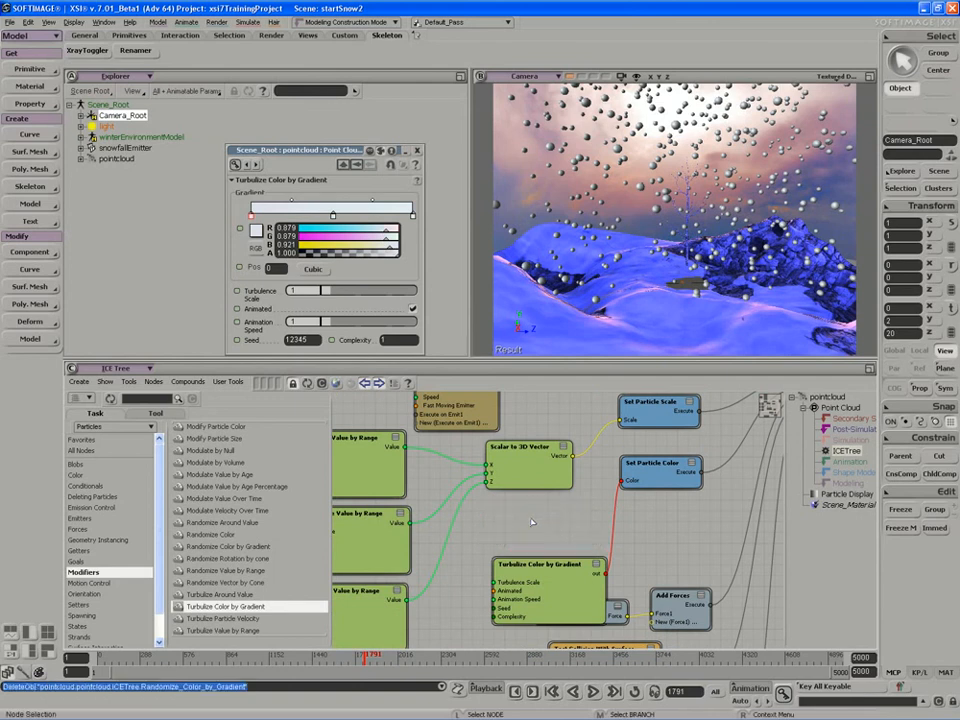
Move Turbulize Color by Gradient up beneath Scalar to 3D Vector and shift Set Particle Color and Set Particle Scale slightly down.
{"action": "left_click_drag", "start_coordinate": [540, 592], "coordinate": [506, 546]}
{"action": "key", "text": "s"}
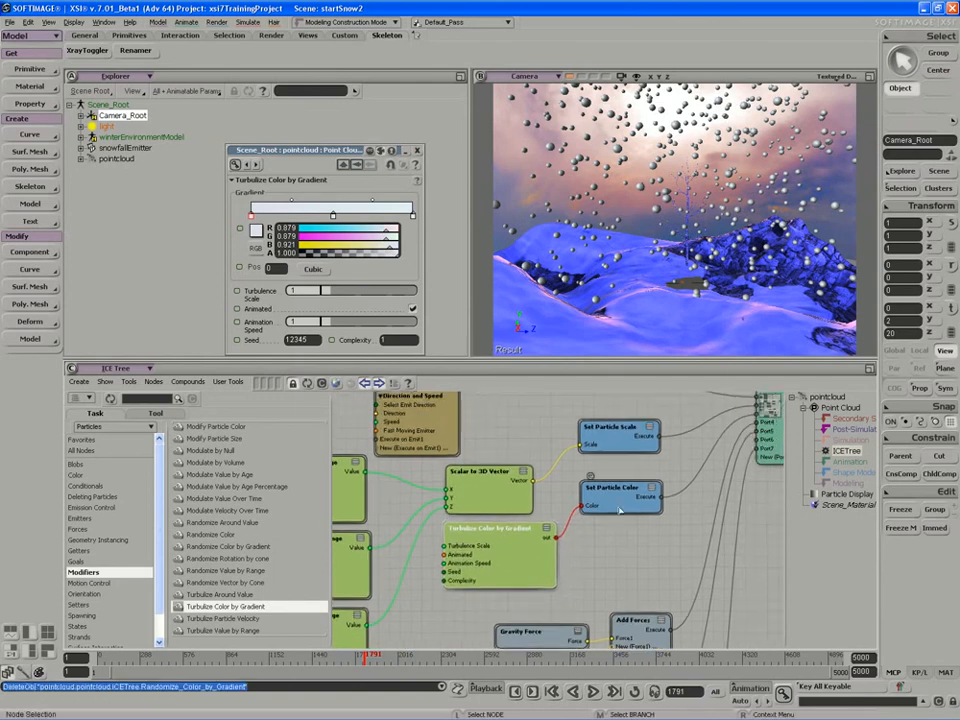
{"action": "left_click_drag", "start_coordinate": [618, 506], "coordinate": [621, 520]}
{"action": "left_click_drag", "start_coordinate": [618, 437], "coordinate": [618, 448]}
{"action": "key", "text": "s"}
{"action": "left_click_drag", "start_coordinate": [595, 491], "coordinate": [603, 473]}
{"action": "right_click_drag", "start_coordinate": [603, 473], "coordinate": [577, 564]}
{"action": "left_click_drag", "start_coordinate": [577, 564], "coordinate": [611, 569]}
{"action": "middle_click_drag", "start_coordinate": [611, 569], "coordinate": [584, 564]}
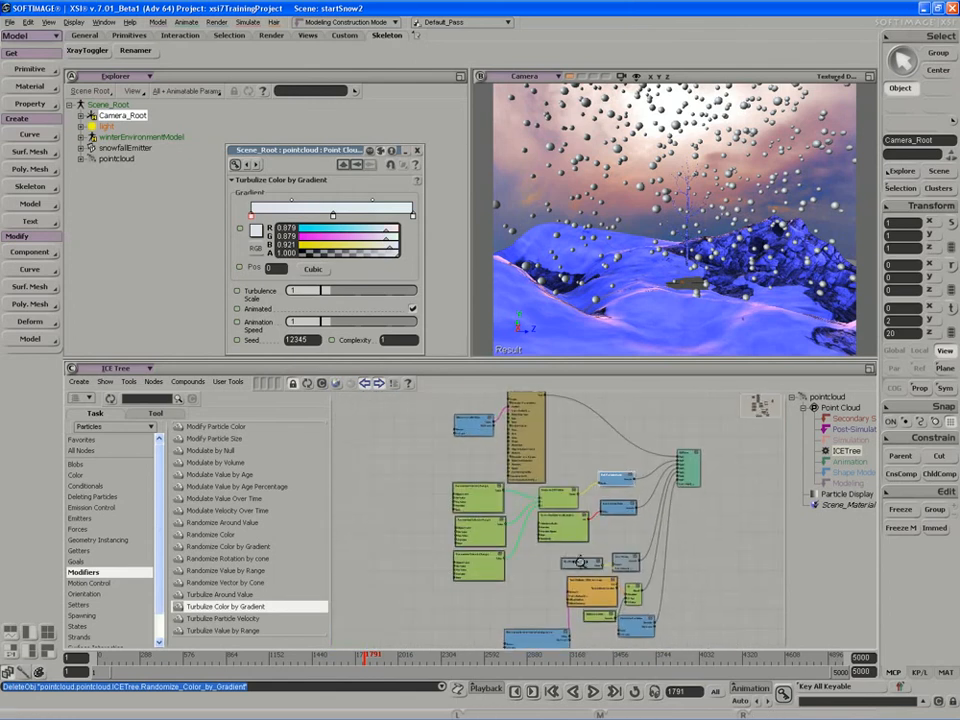